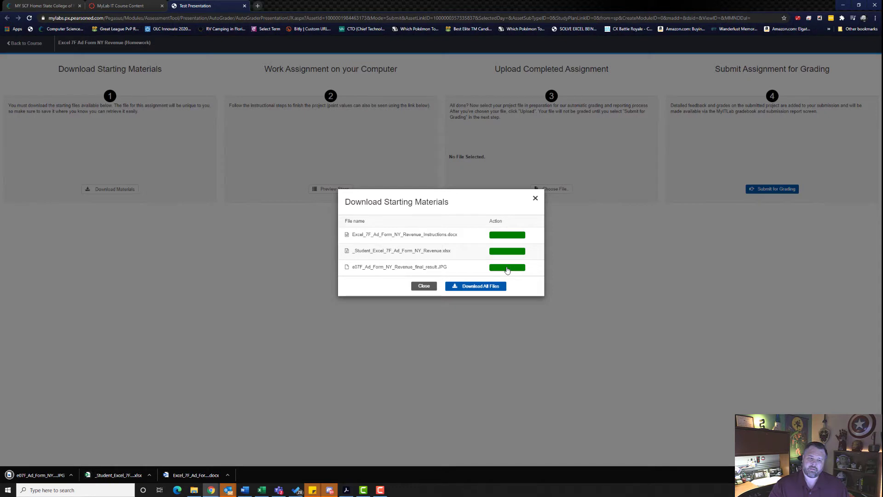
Step: Open the downloaded _Student_Excel_7F_Ad_Form_NY_Revenue.xlsx workbook in Excel and enable editing
click(118, 474)
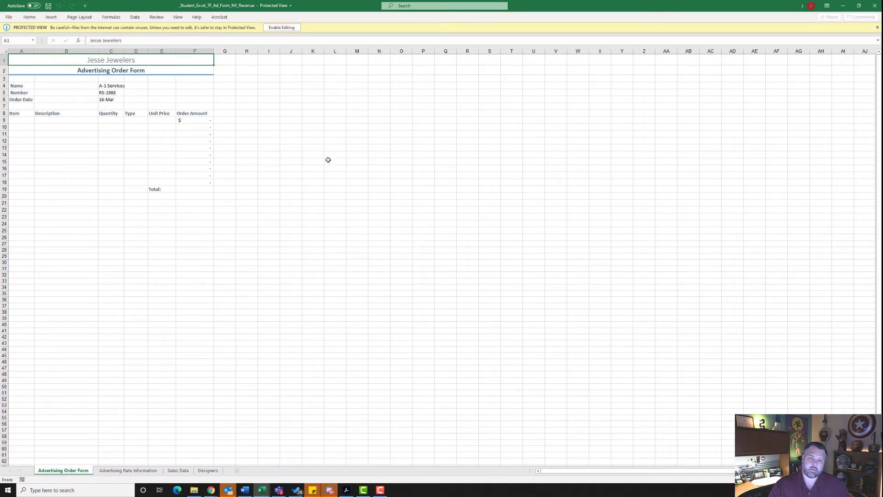
click(291, 28)
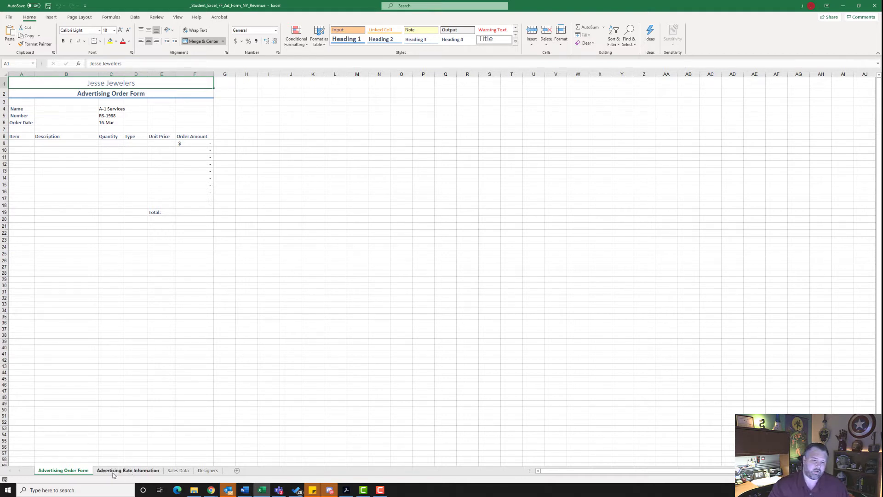
Step: Sort the rate list in A4:C11 of the Advertising Rate Information sheet by Code from A to Z
click(131, 473)
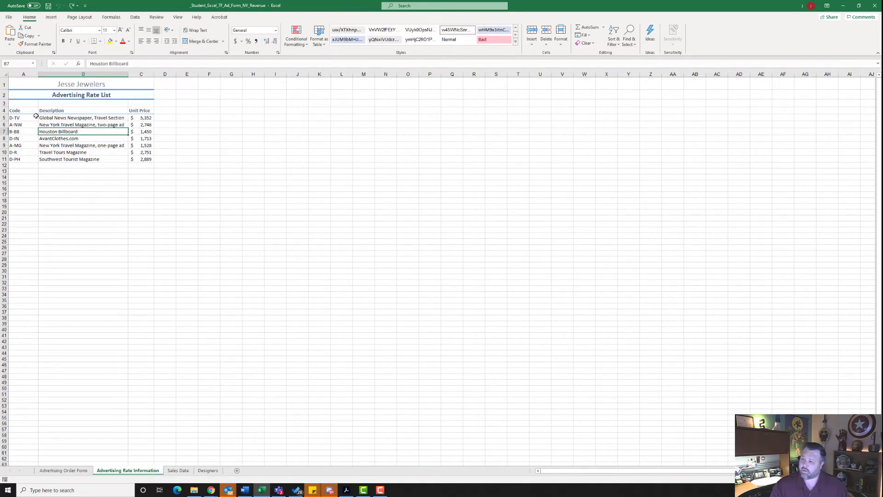
drag(15, 111, 135, 159)
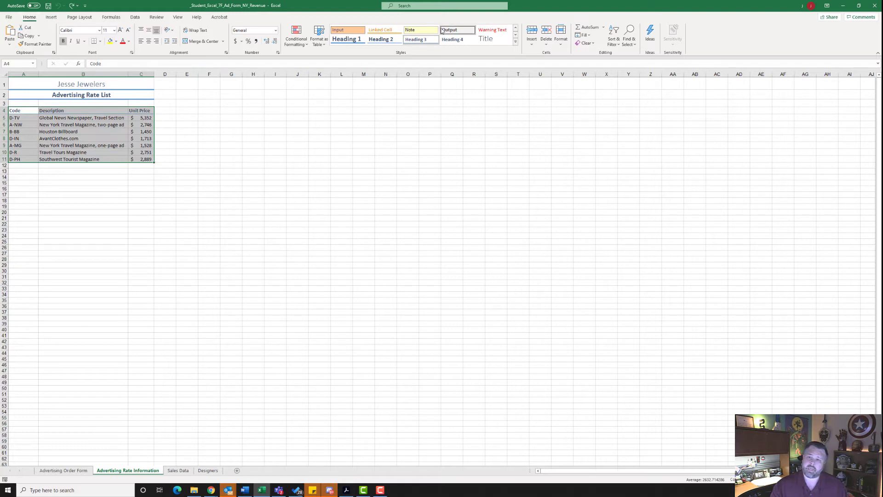
click(613, 41)
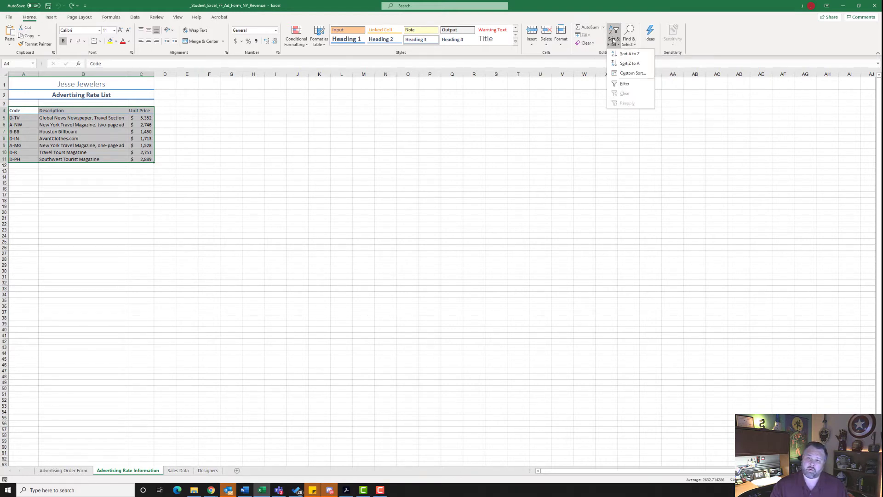
click(633, 73)
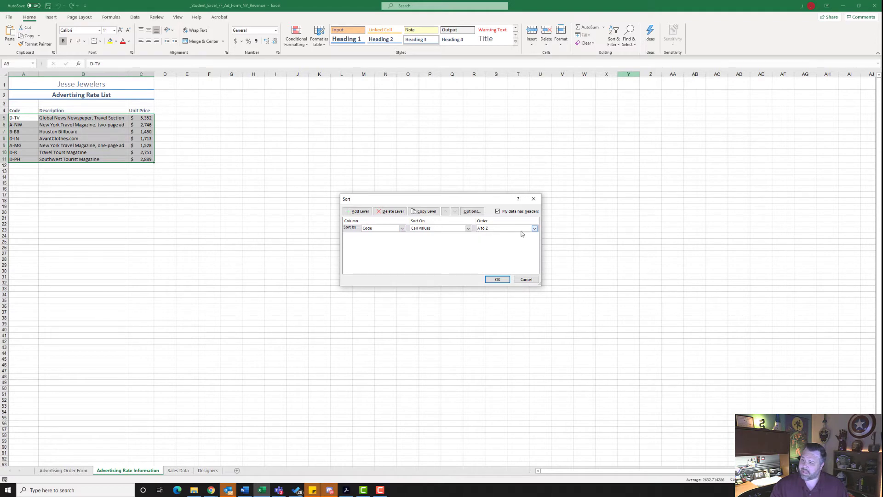
click(497, 280)
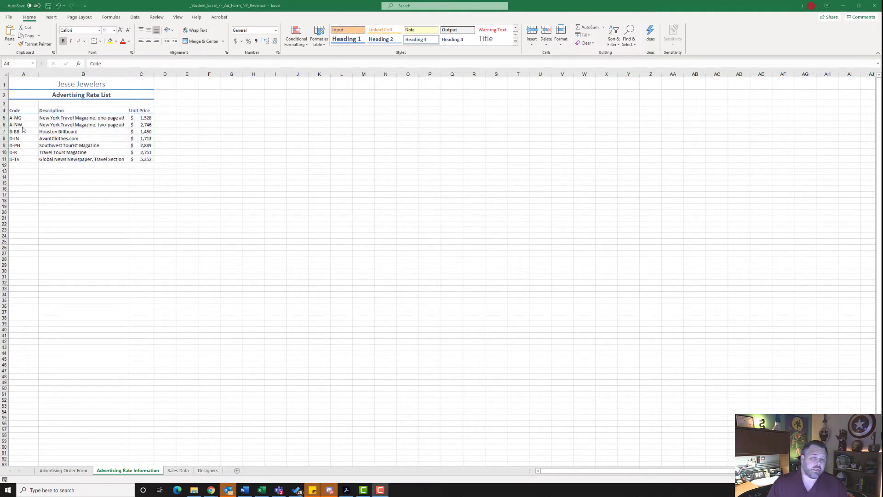
Step: Create a named range from the Code column, A4:A11, using the top row as its name
click(17, 111)
drag(16, 111, 22, 159)
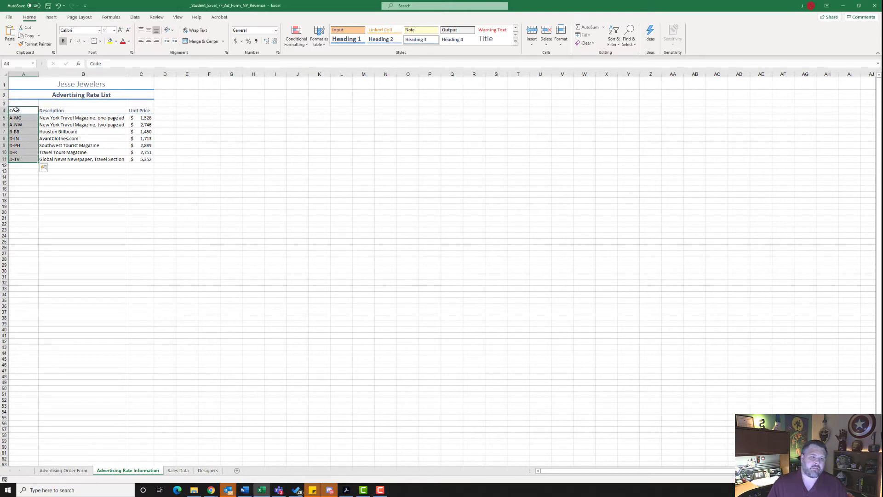
click(17, 152)
drag(15, 111, 21, 159)
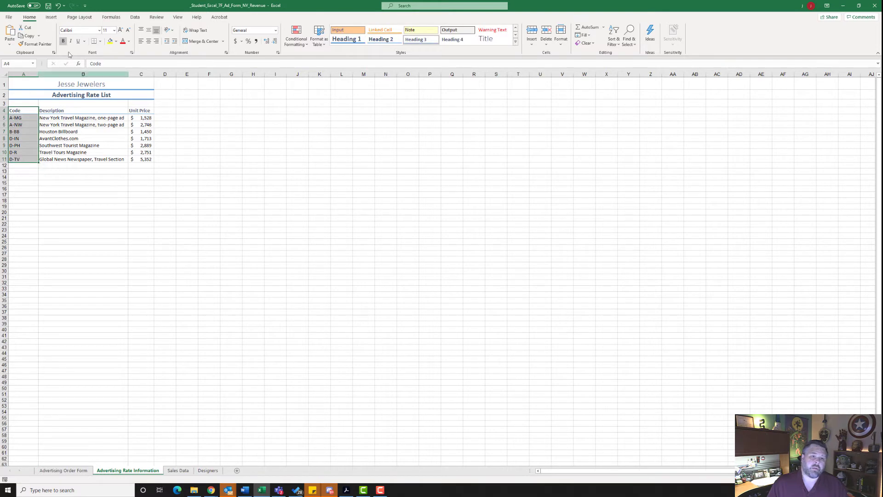
click(112, 18)
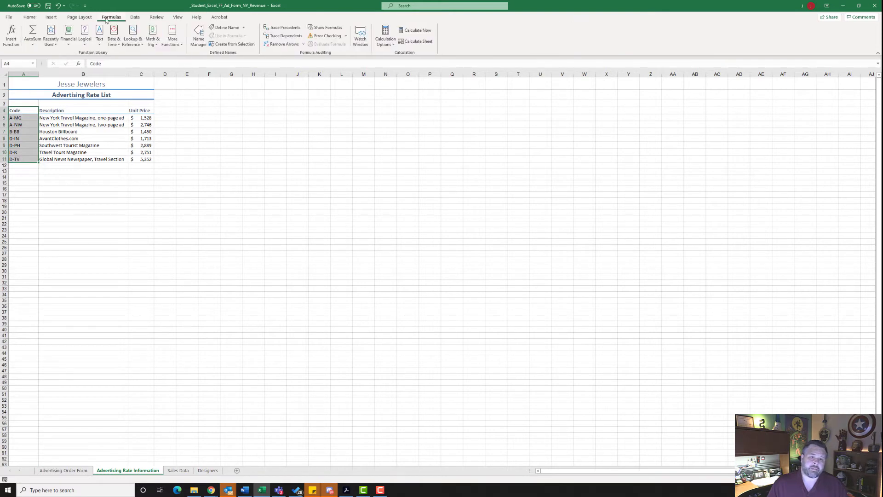
click(227, 45)
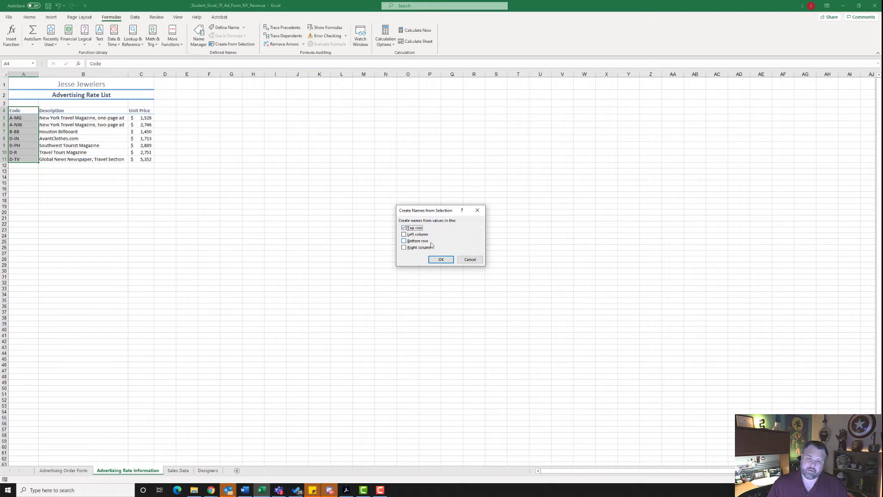
click(441, 260)
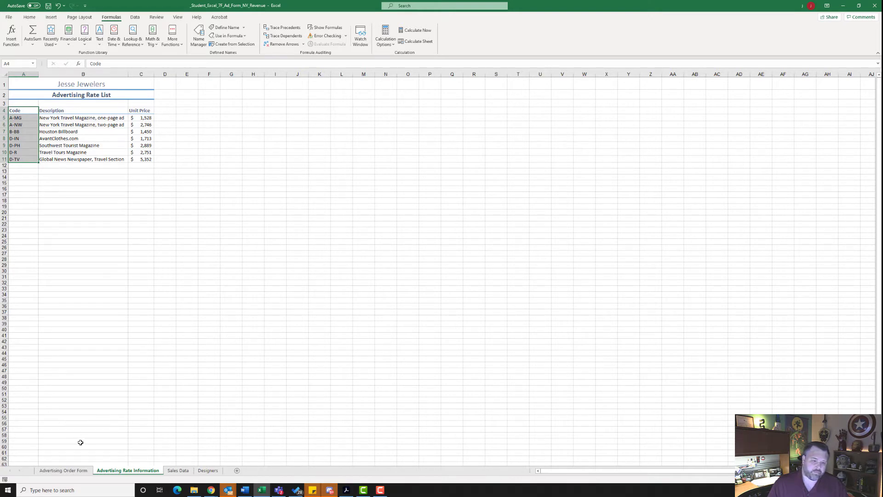
Step: Add data validation to cell A9 of the Advertising Order Form sheet, allowing a List with source =Code
click(79, 472)
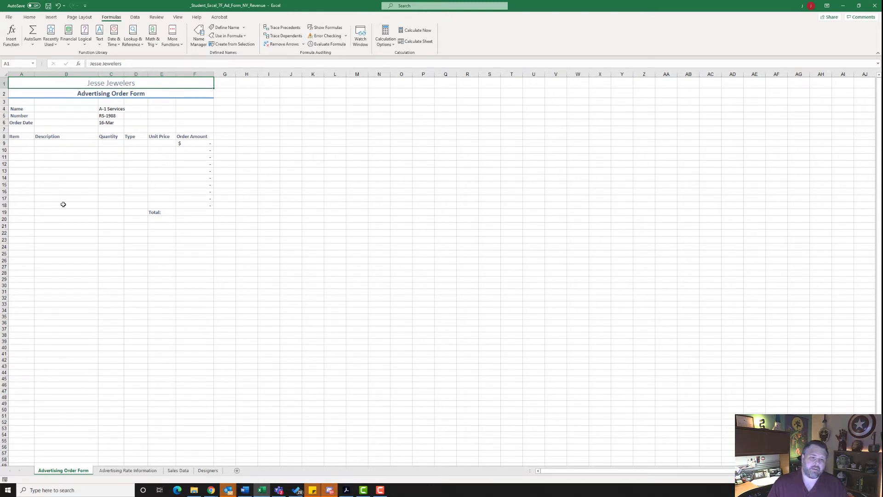
click(127, 471)
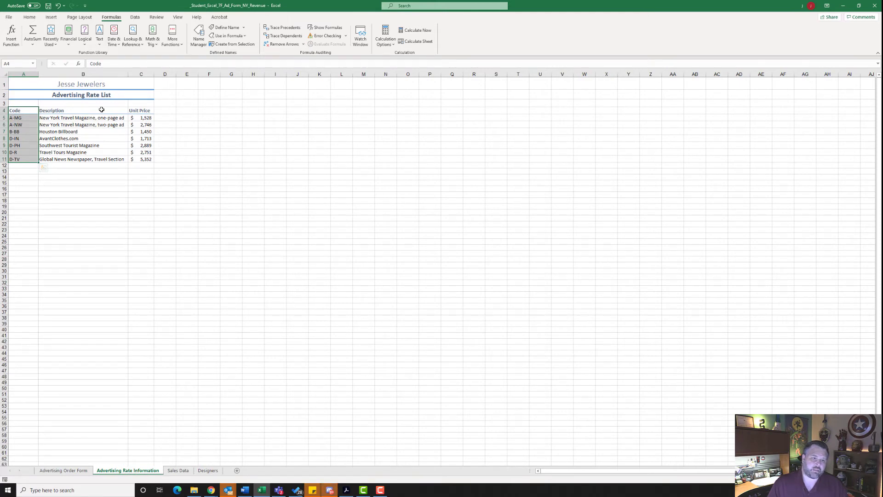
click(63, 470)
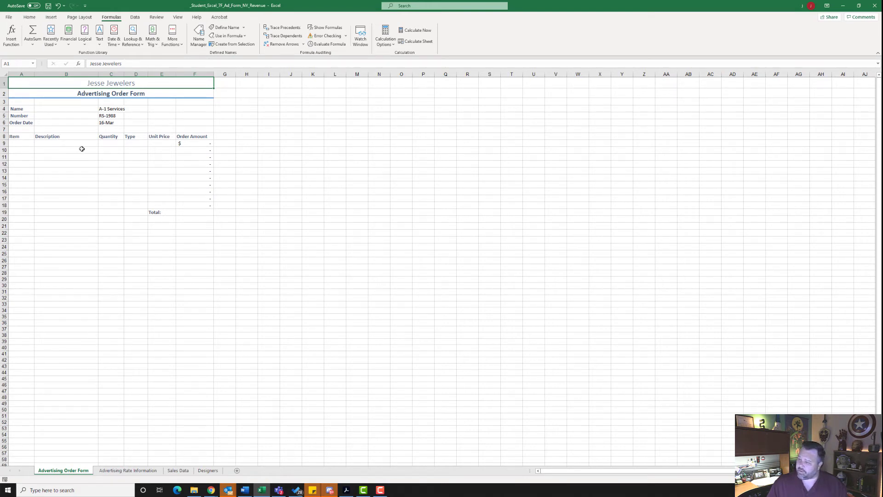
click(16, 144)
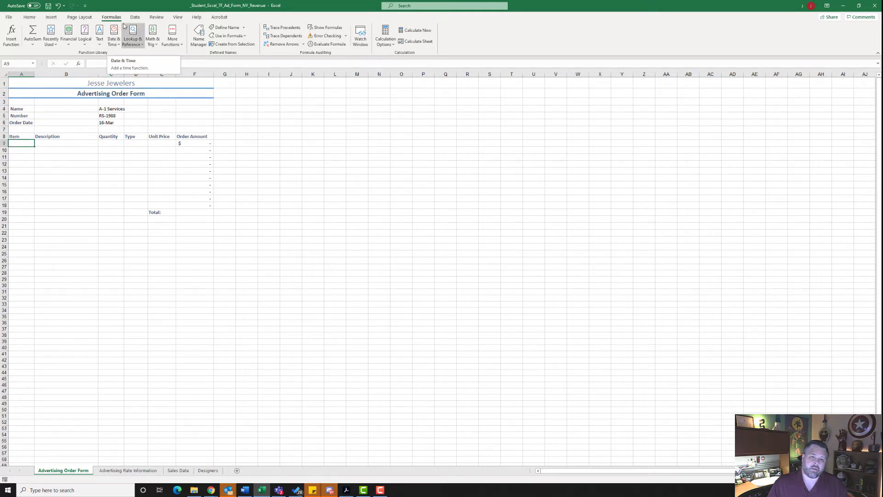
click(138, 17)
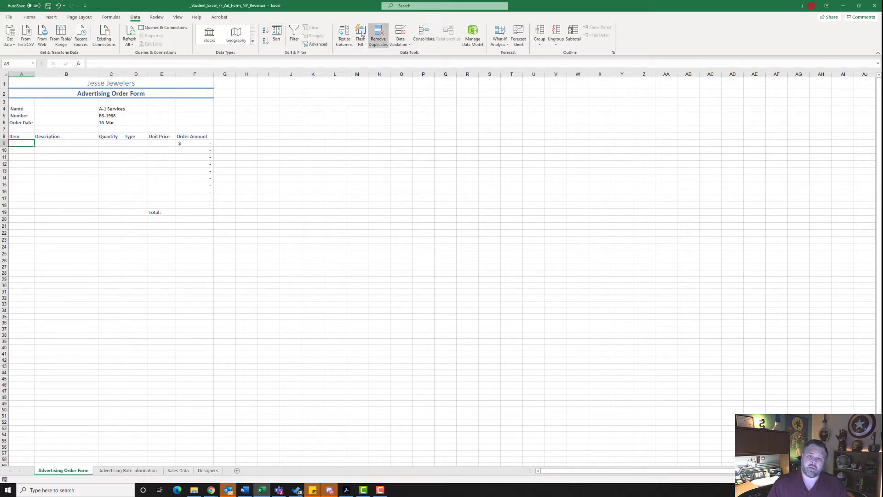
click(403, 45)
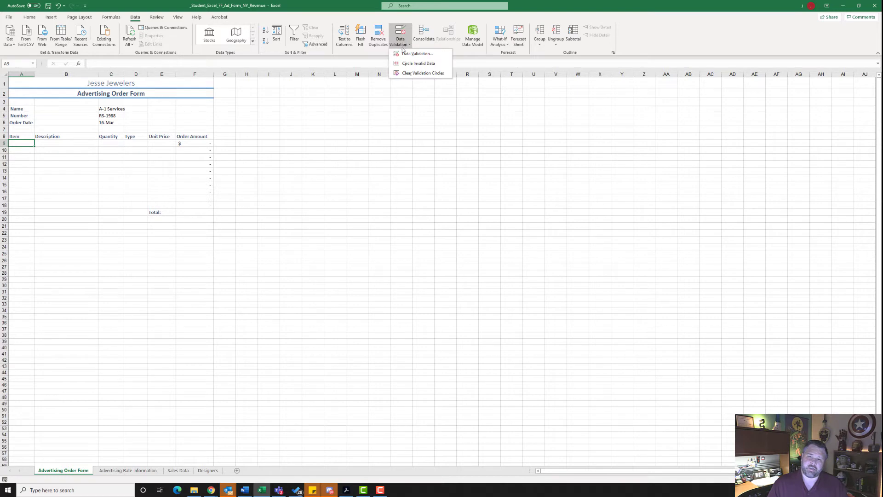
click(410, 54)
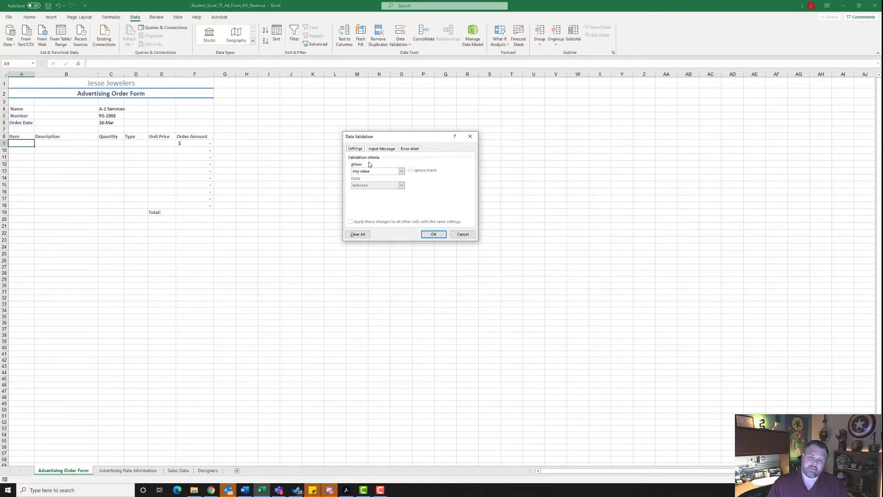
click(401, 171)
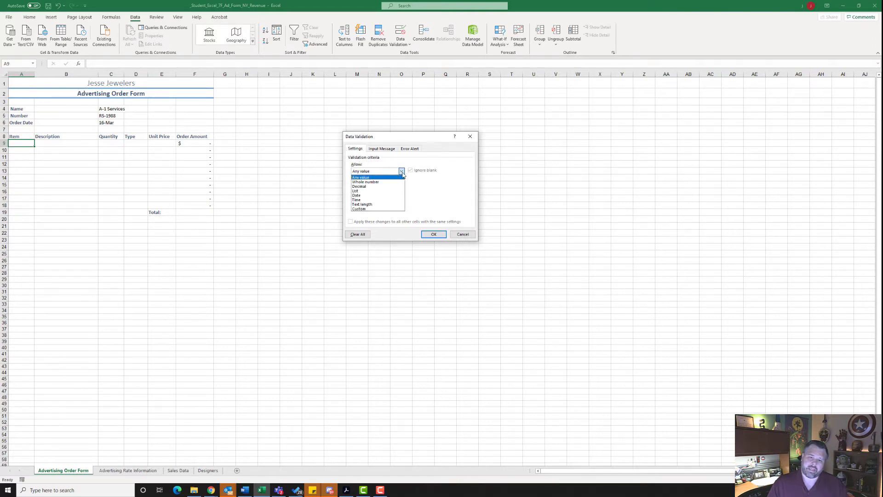
click(376, 191)
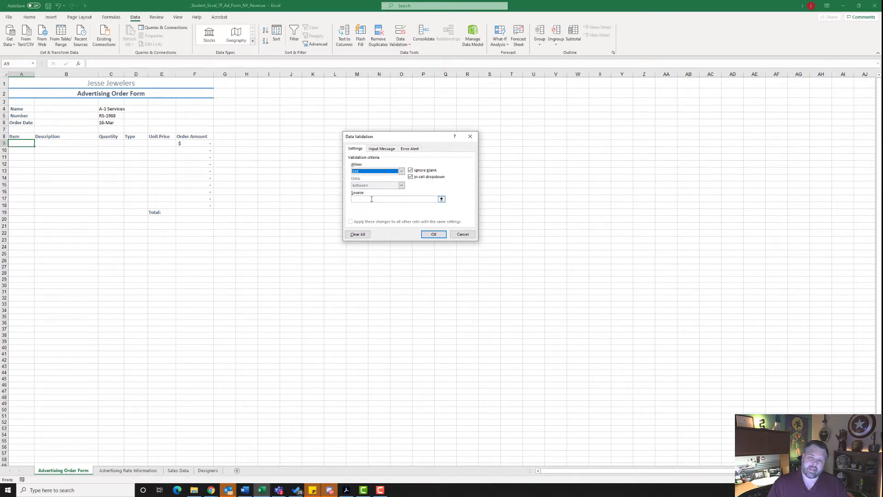
click(366, 200)
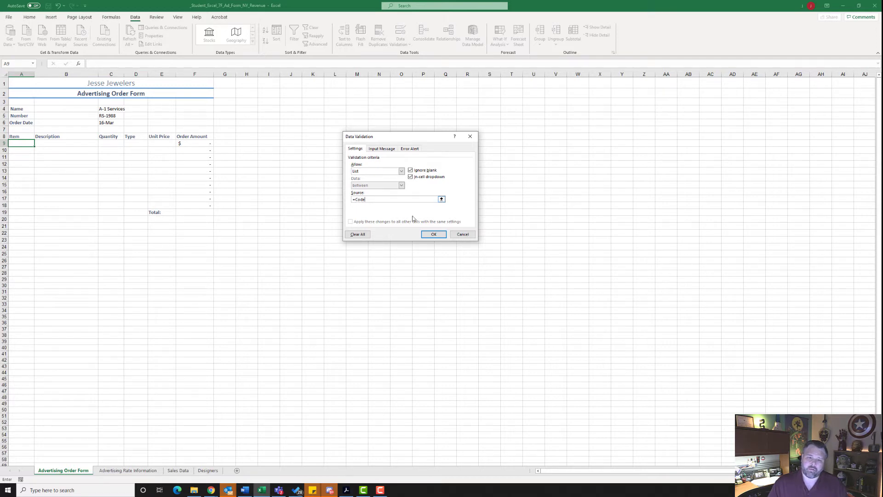
click(433, 234)
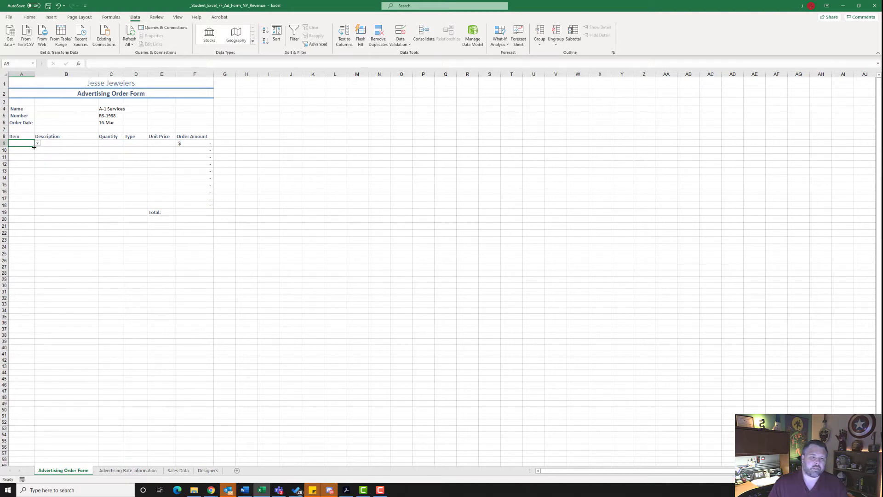
Step: Fill the validation from A9 down through A18 and choose item code D-PH in A9
drag(34, 147, 35, 207)
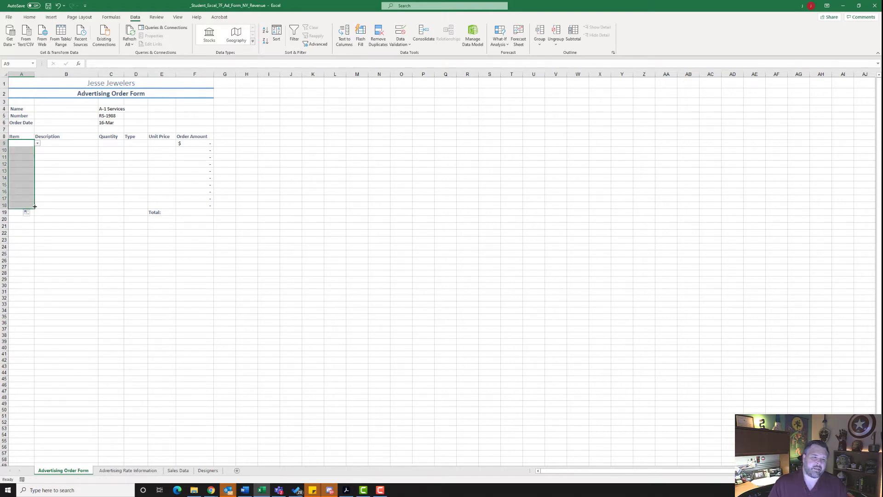
click(24, 156)
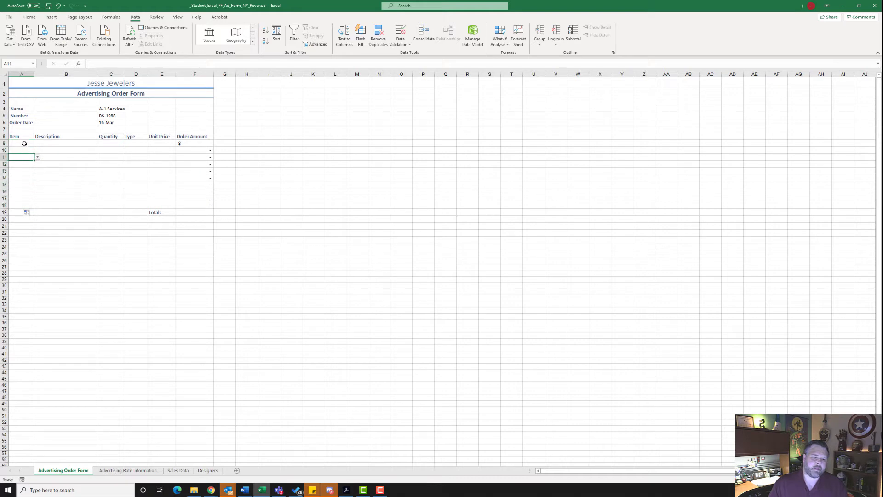
click(24, 143)
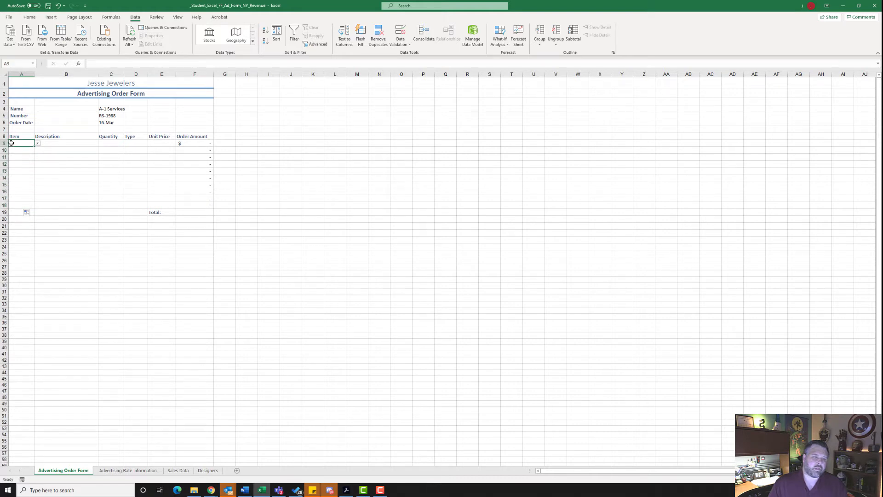
click(39, 144)
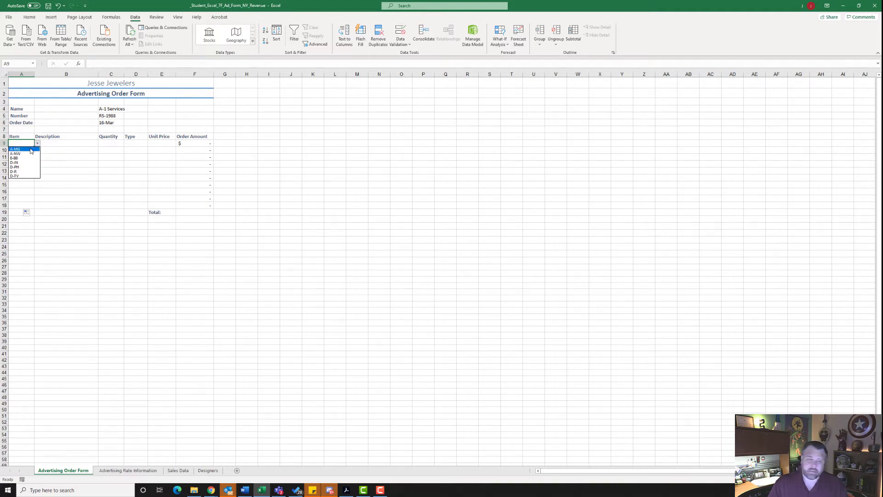
click(18, 168)
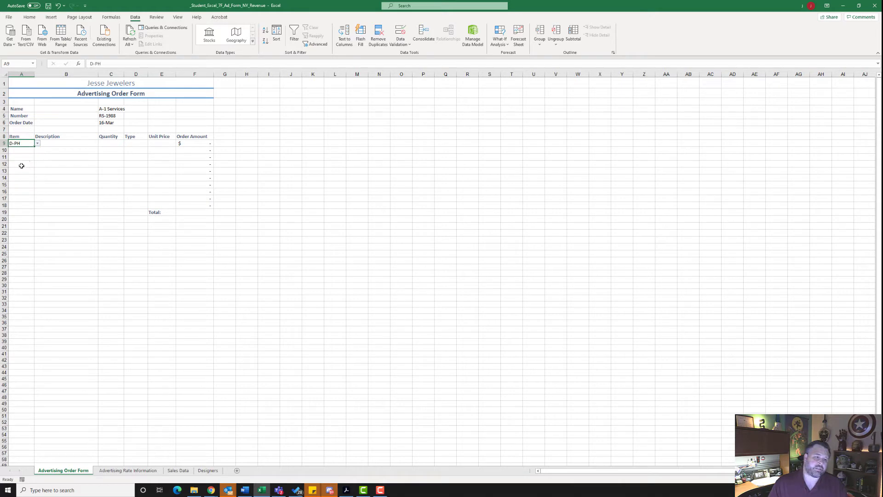
Step: Search for the VLOOKUP function and open its arguments for the Description cell B9
click(59, 143)
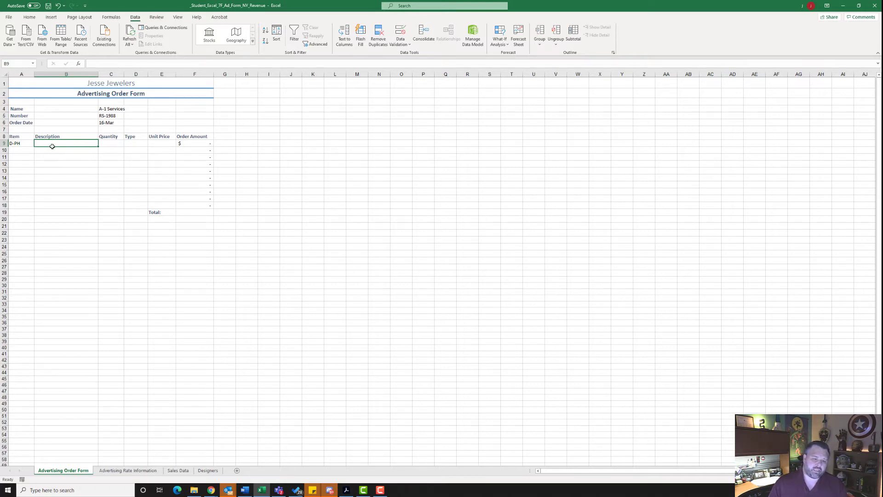
click(79, 64)
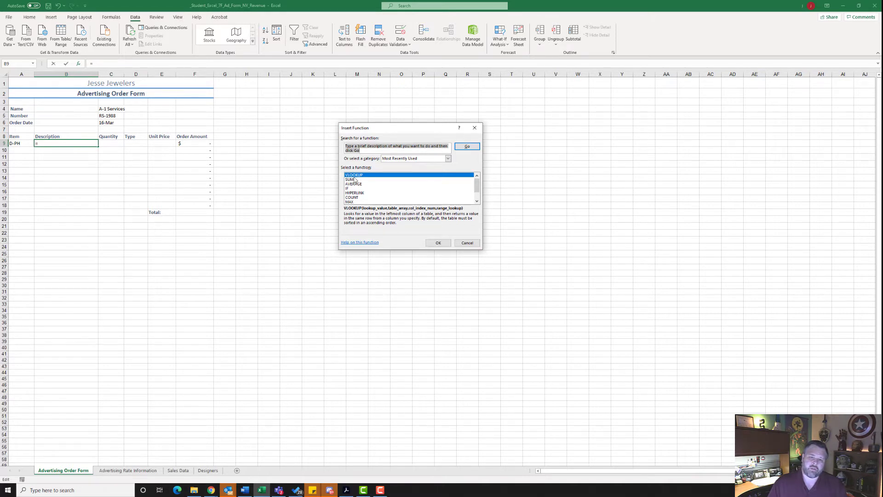
click(352, 147)
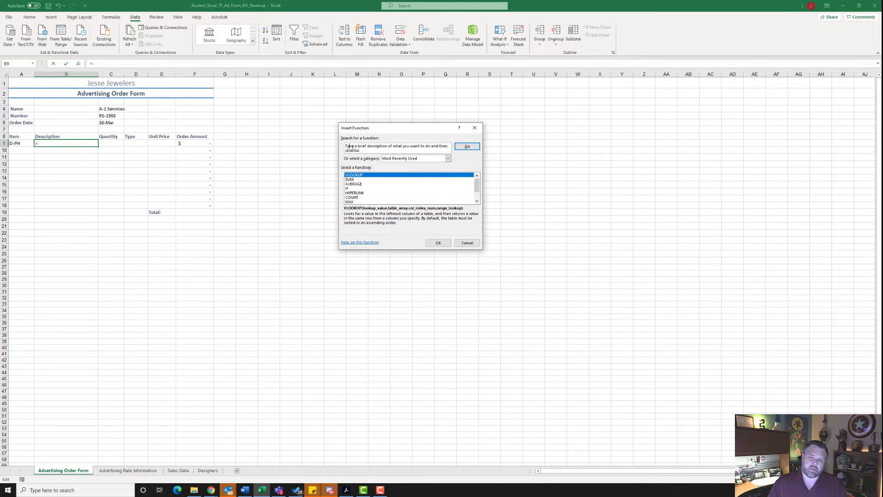
drag(363, 151, 339, 147)
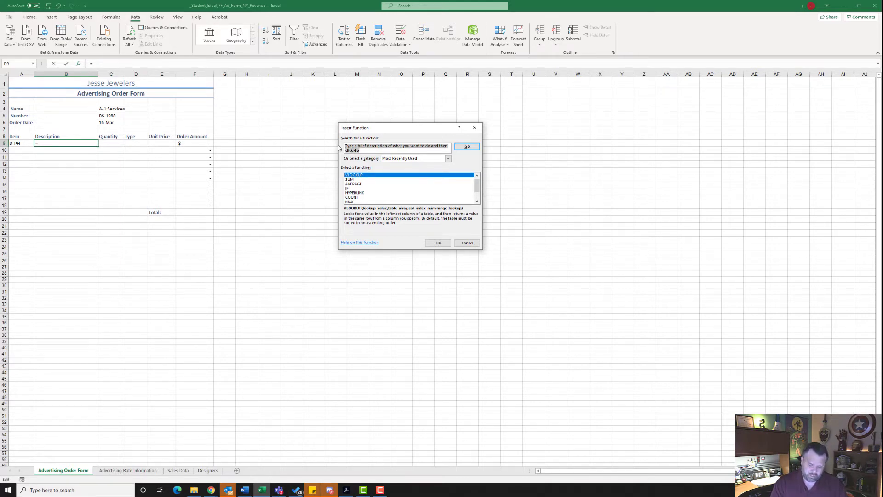
text(vlookup)
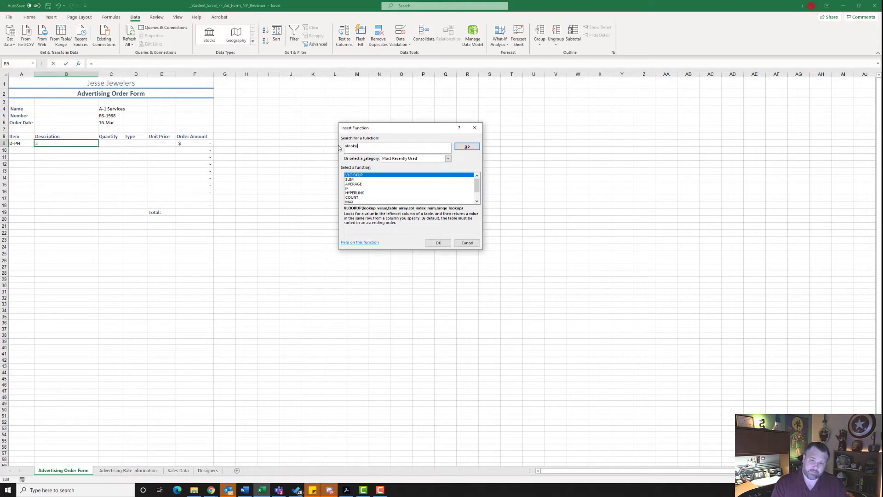
click(466, 149)
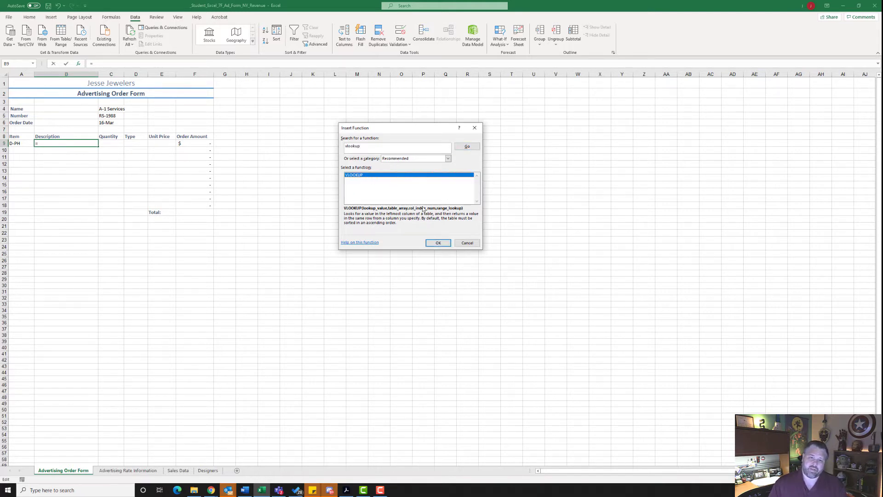
click(439, 243)
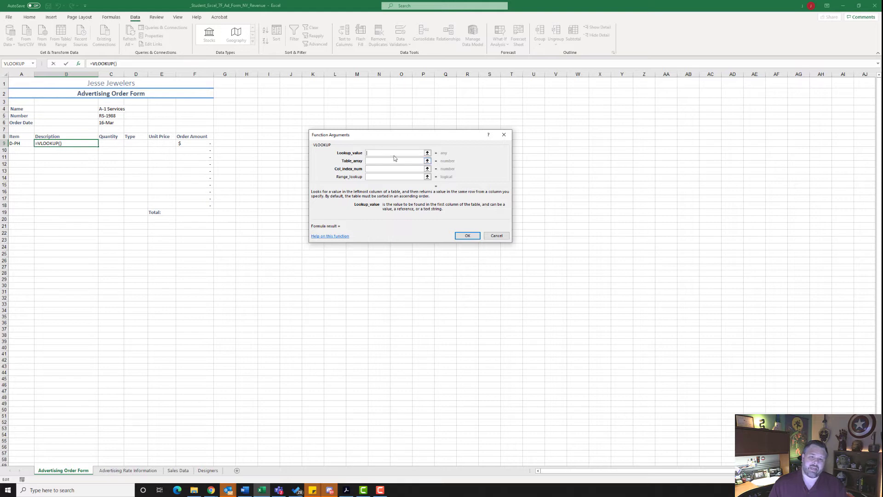
Step: Complete the VLOOKUP in B9 with lookup value A9, table array 'Advertising Rate Information'!$A$4:$C$11 as absolute references, and column index 2
text(A)
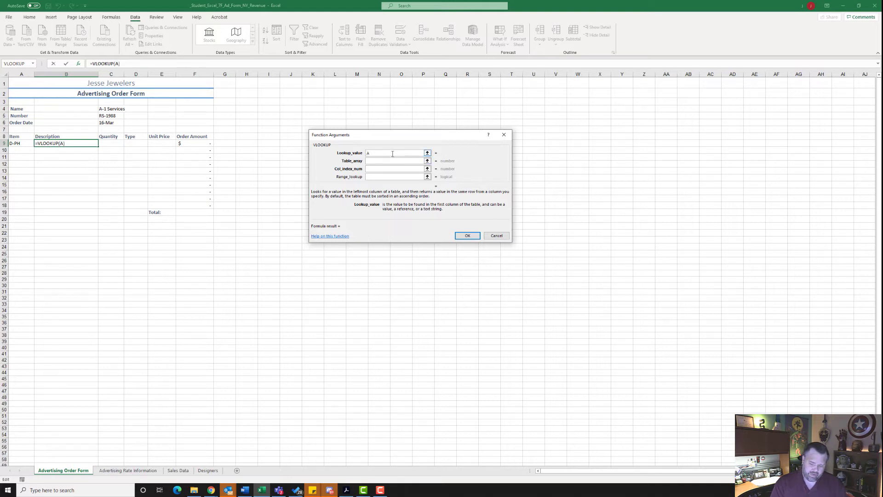
text(9)
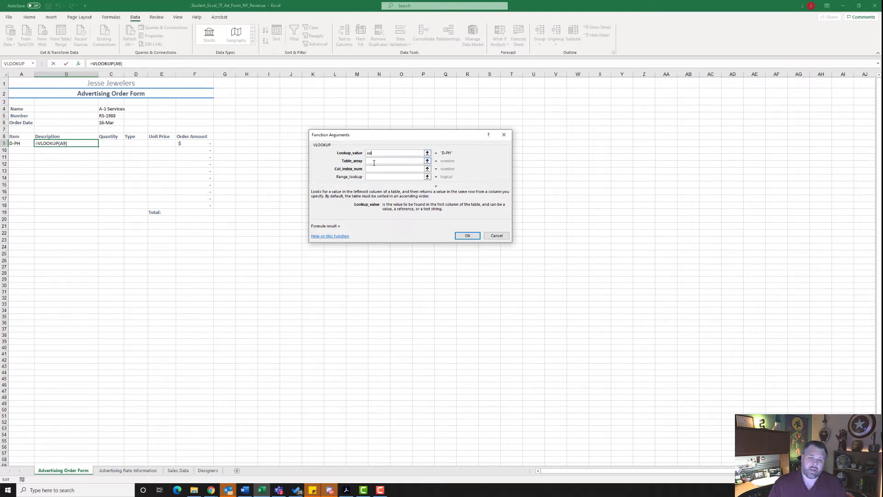
click(374, 163)
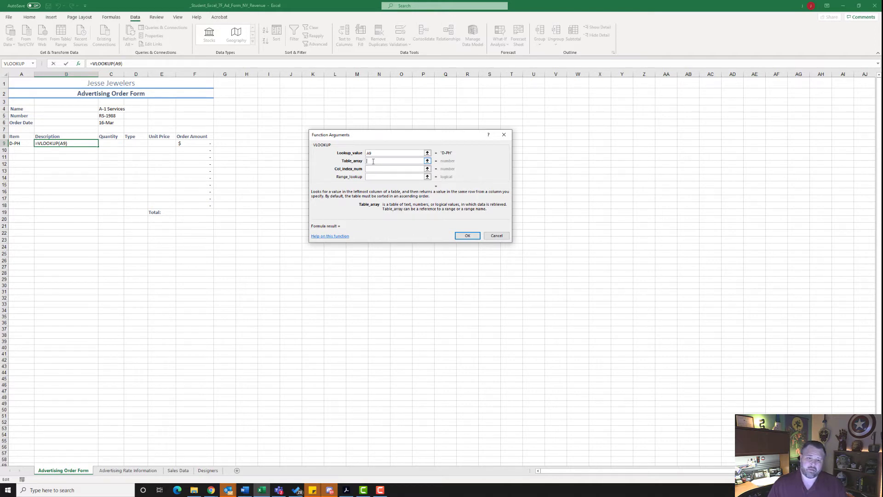
click(135, 471)
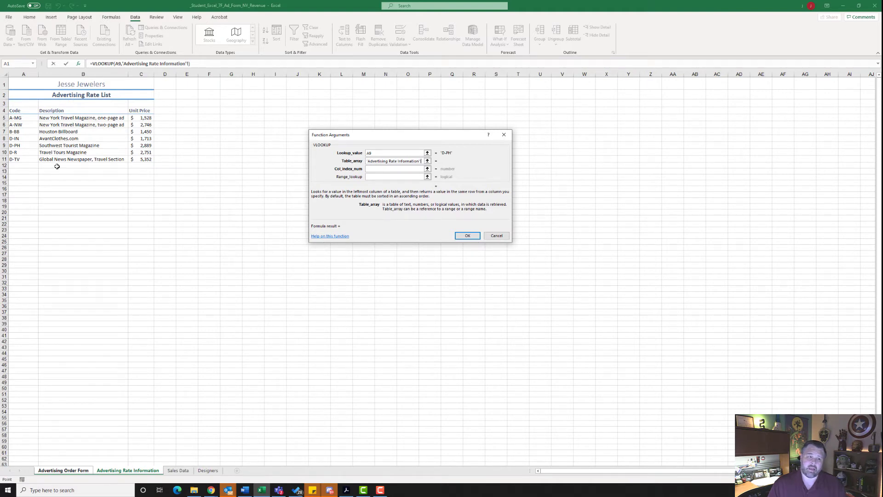
drag(12, 111, 140, 159)
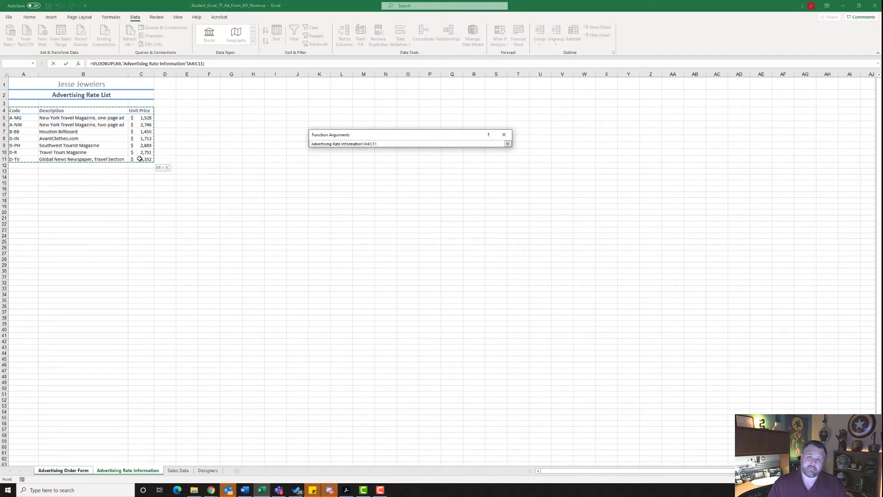
drag(140, 159, 140, 159)
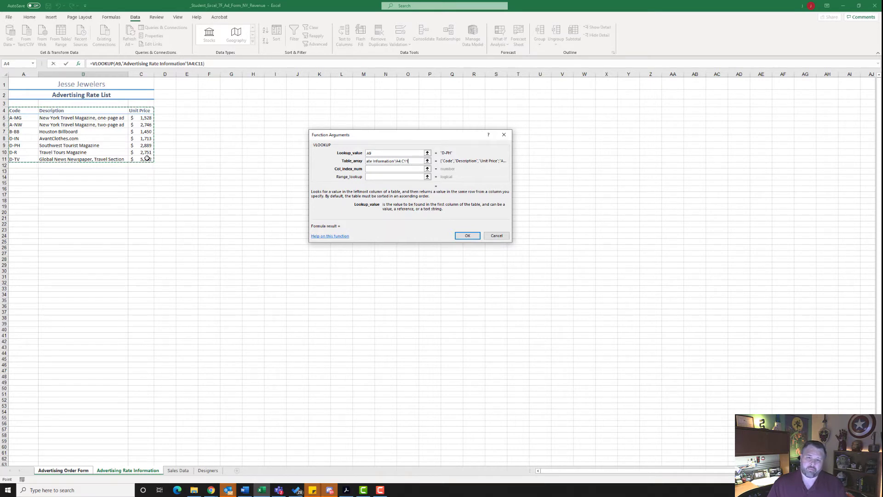
key(F4)
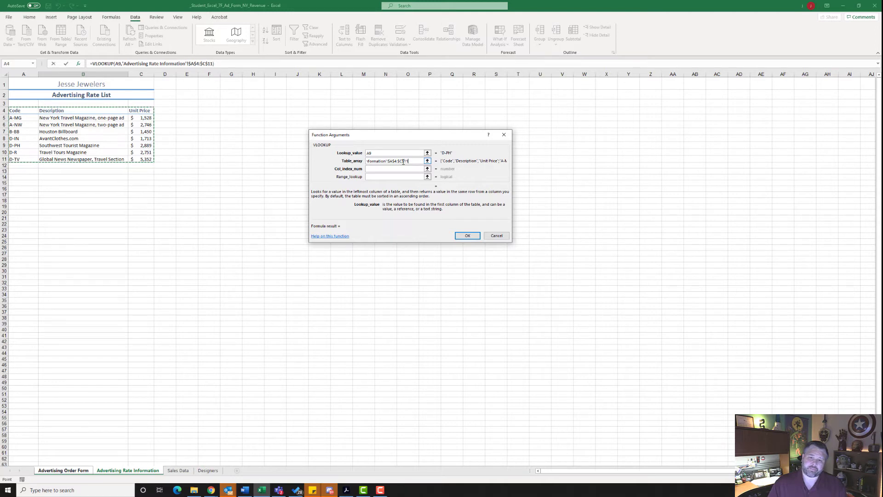
key(Tab)
click(381, 168)
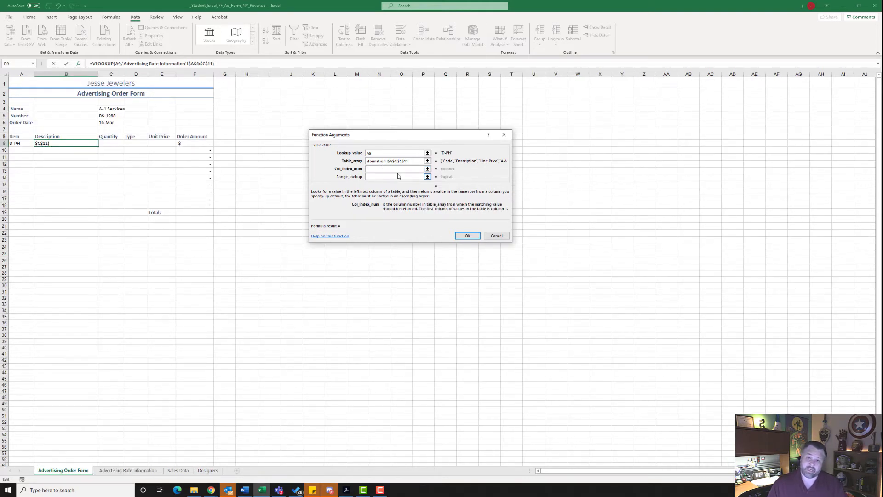
text(2)
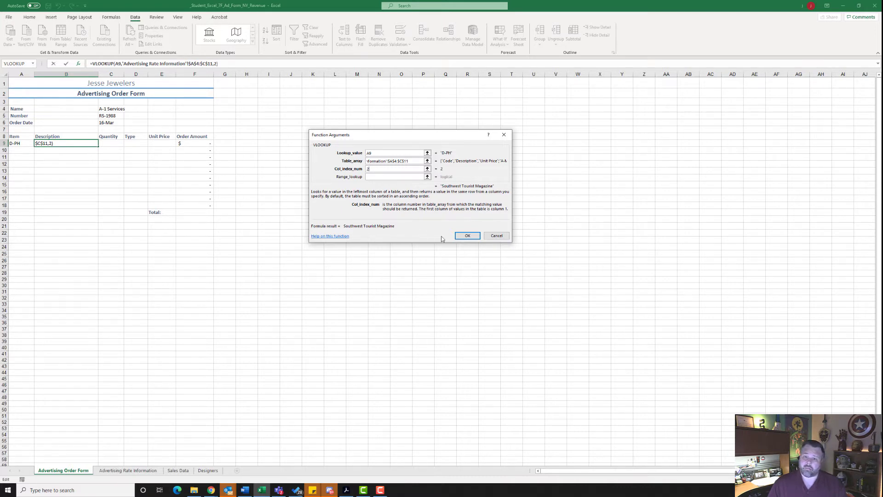
click(470, 236)
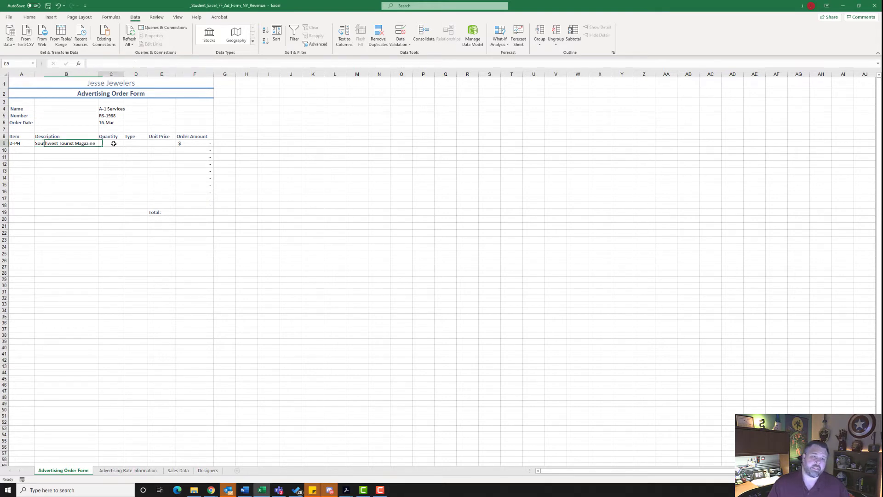
Step: Enter a quantity of 4 in C9 and the type Regional in D9
click(114, 144)
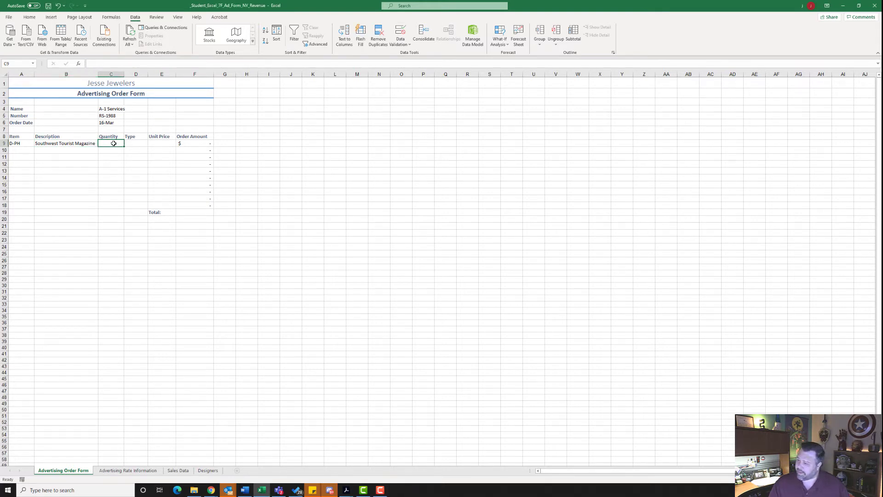
text(4)
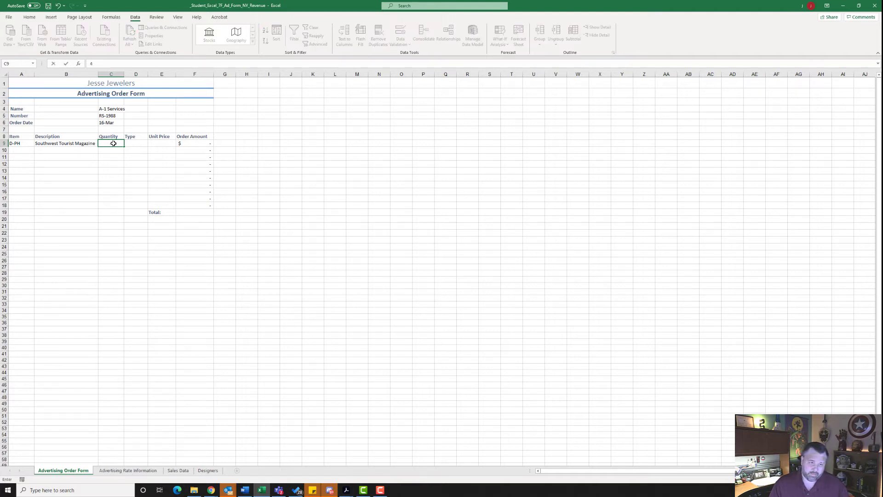
key(Tab)
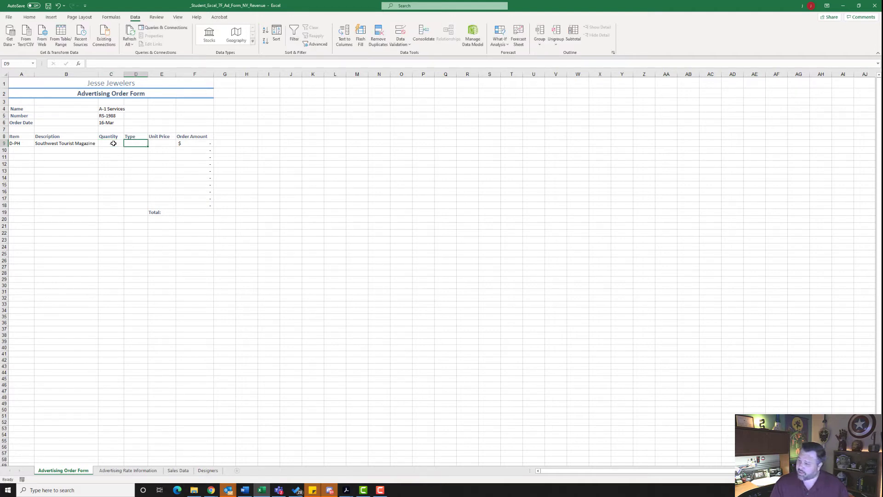
text(Re)
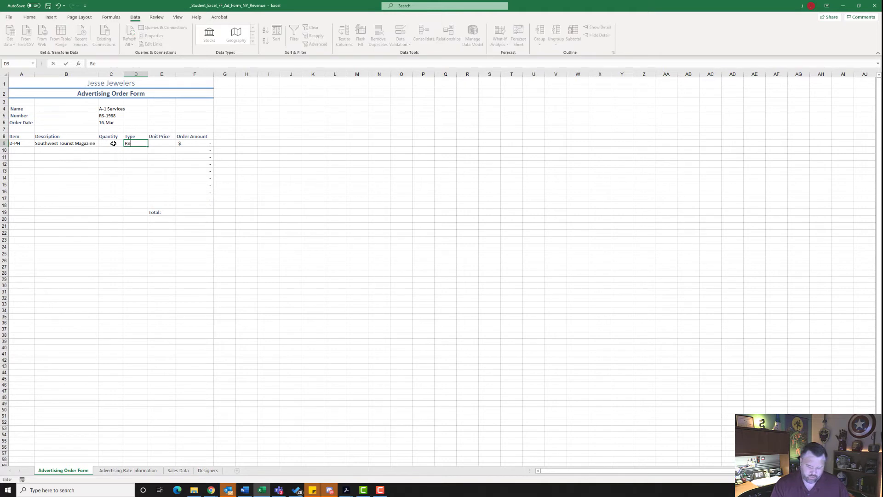
text(gional)
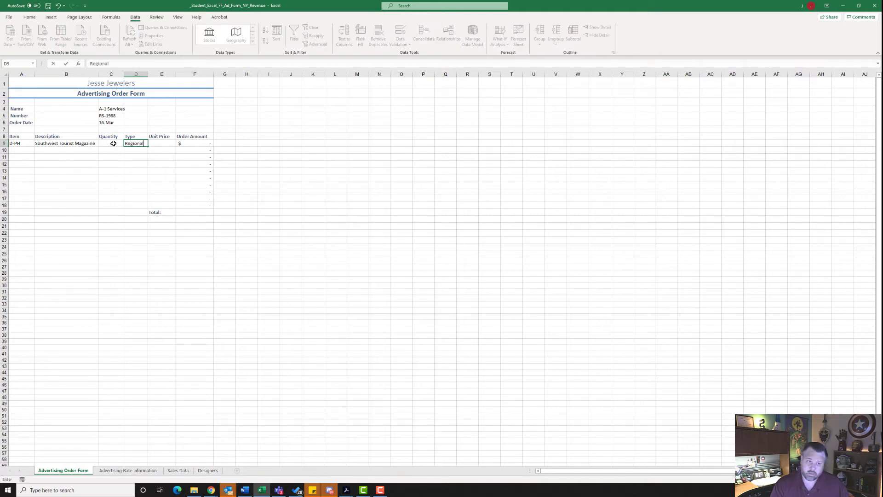
key(Tab)
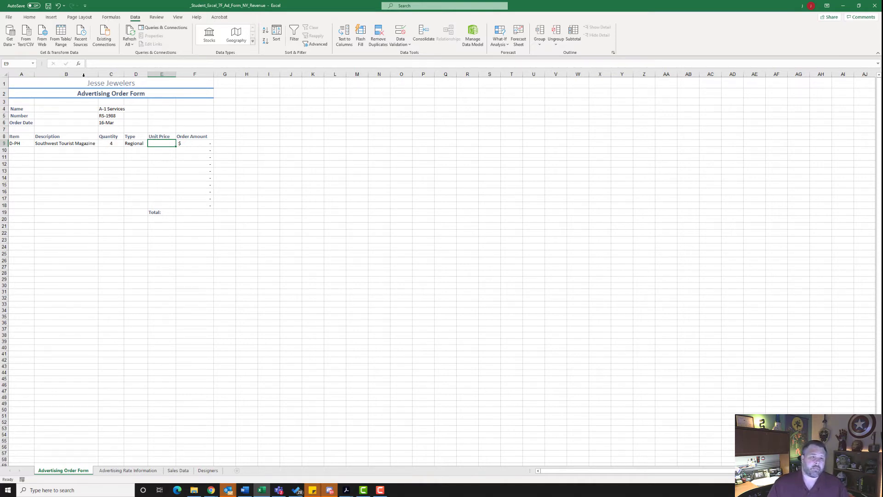
Step: Insert a VLOOKUP in the Unit Price cell E9 with lookup value A9, table array 'Advertising Rate Information'!$A$4:$C$11 as absolute references, and column index 3
click(78, 64)
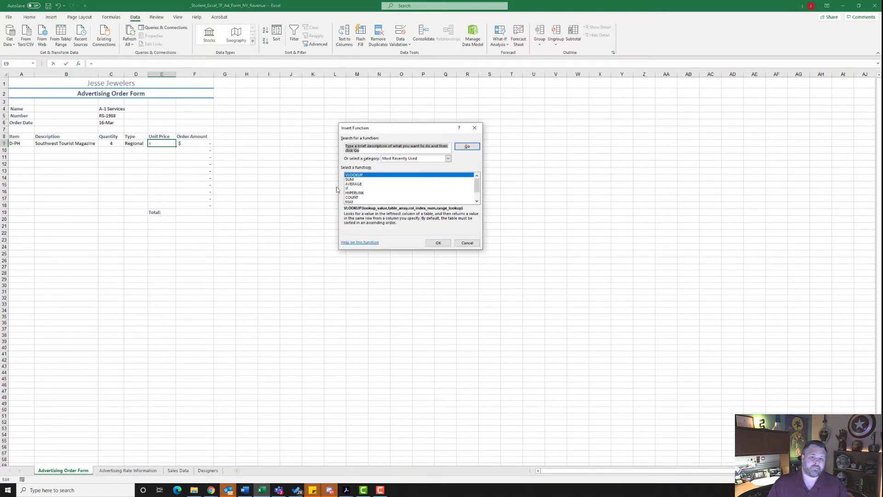
click(446, 244)
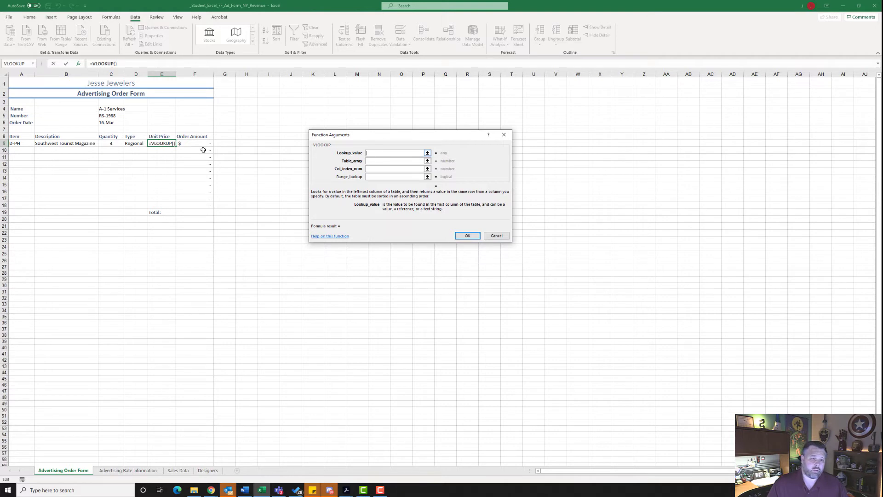
click(24, 141)
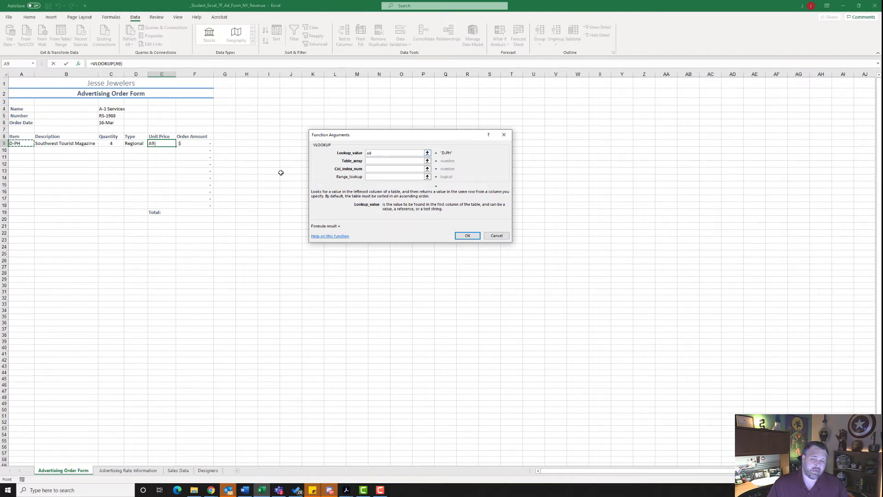
click(372, 161)
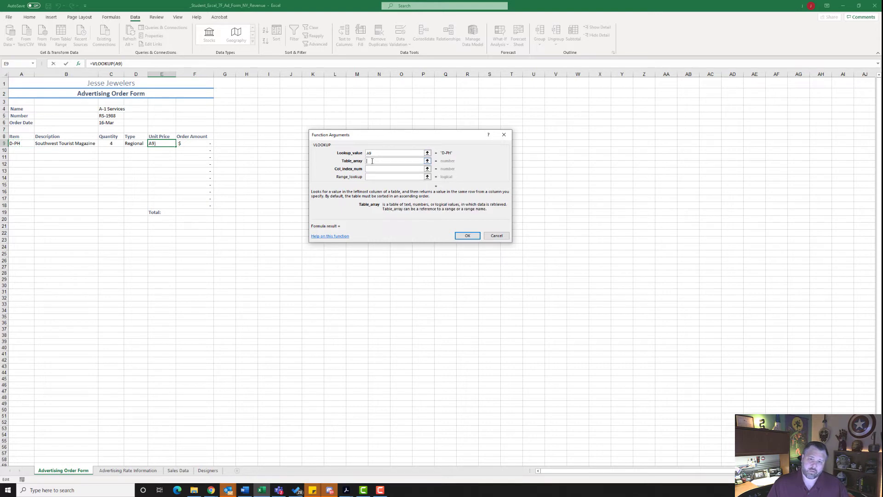
click(120, 471)
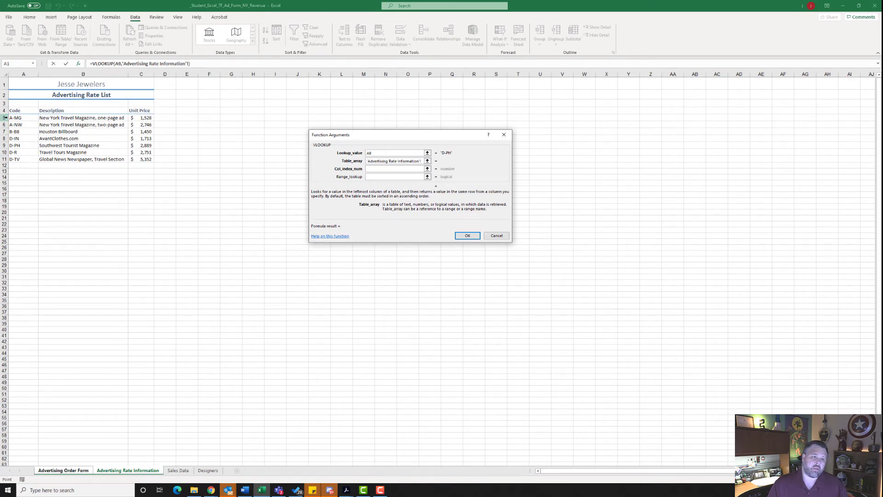
drag(17, 110, 137, 159)
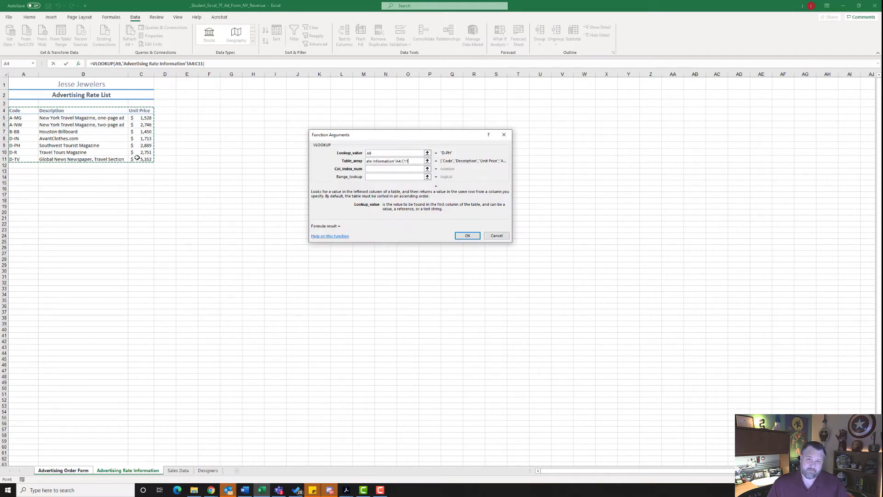
key(F4)
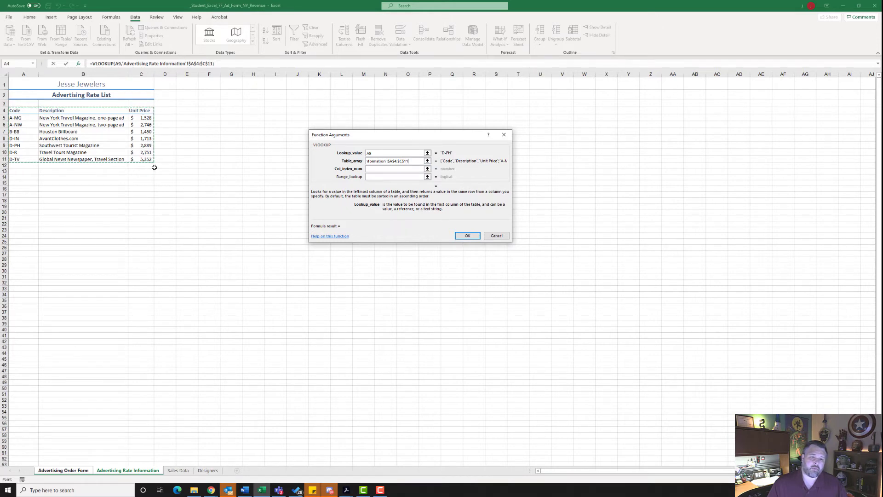
click(381, 170)
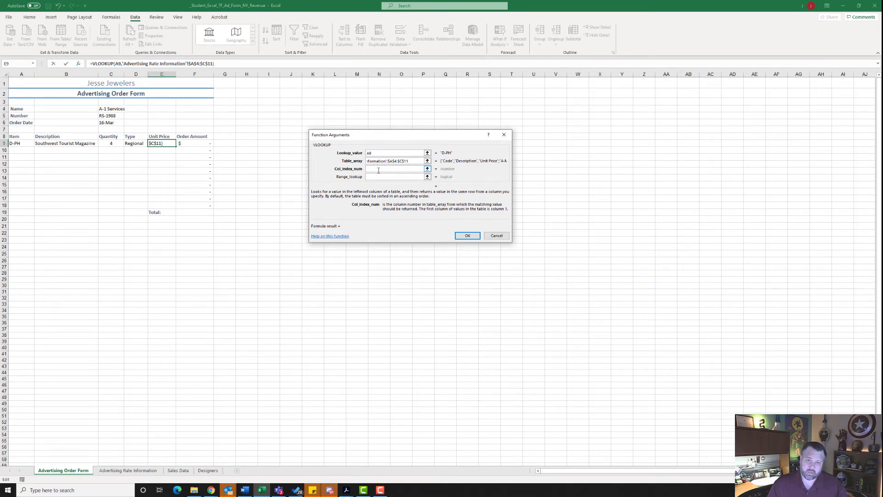
text(3)
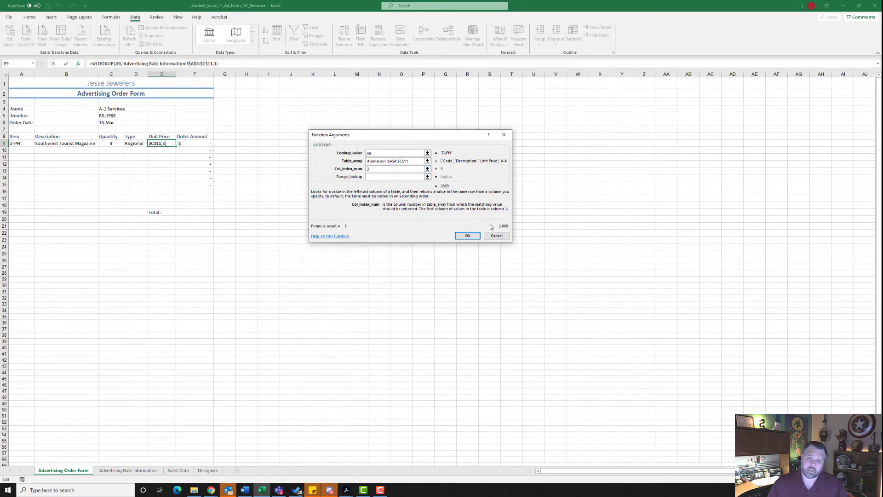
click(467, 235)
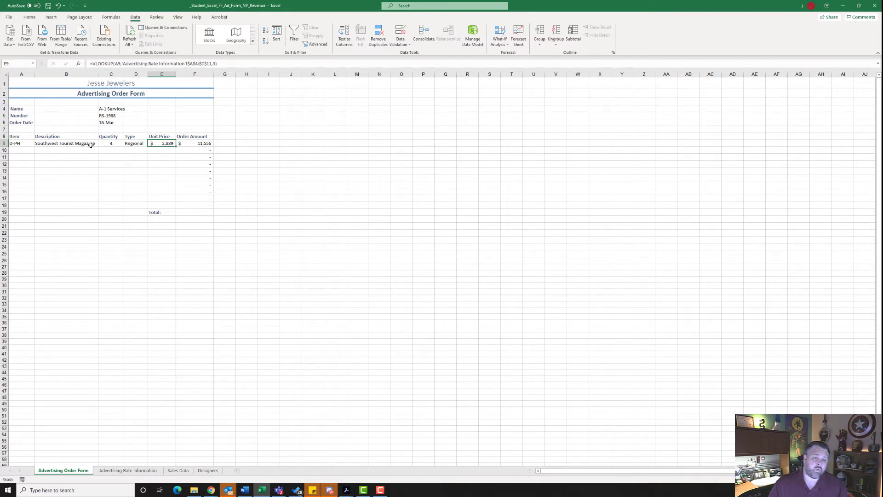
Step: Fill the Description formula in B9 and the Unit Price formula in E9 down through row 18
click(61, 144)
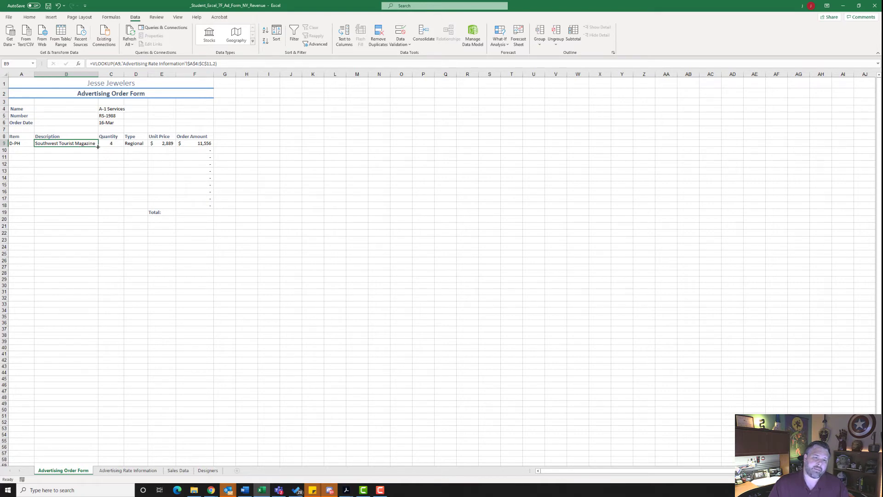
drag(98, 147, 102, 209)
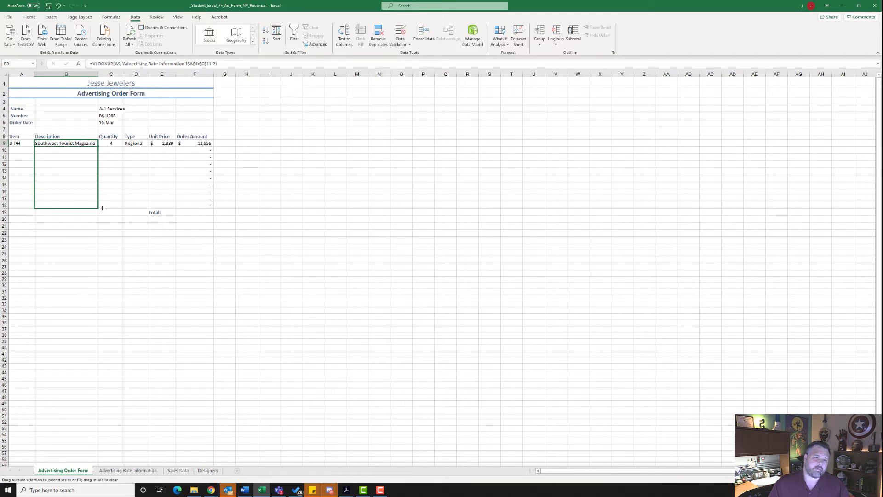
drag(102, 208, 101, 208)
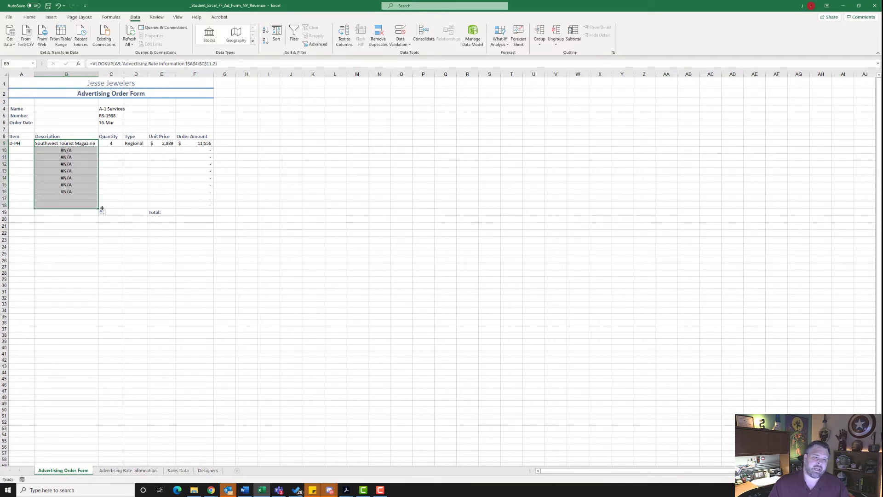
click(167, 144)
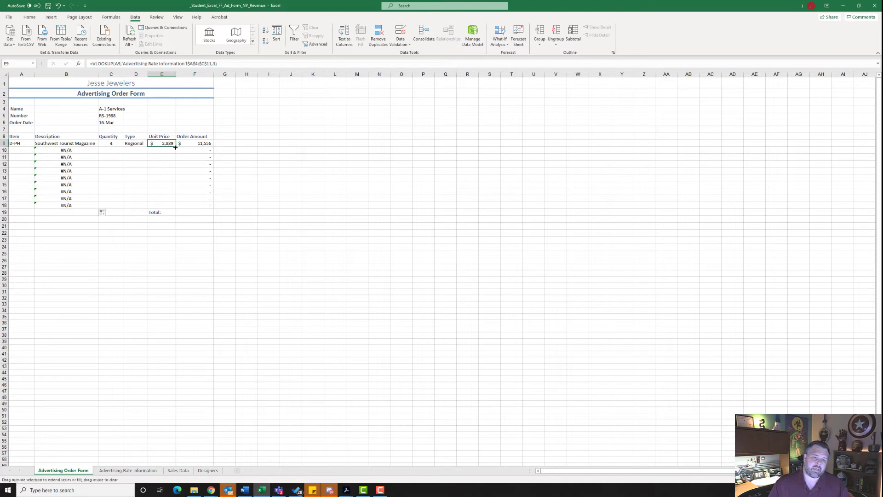
drag(175, 147, 177, 209)
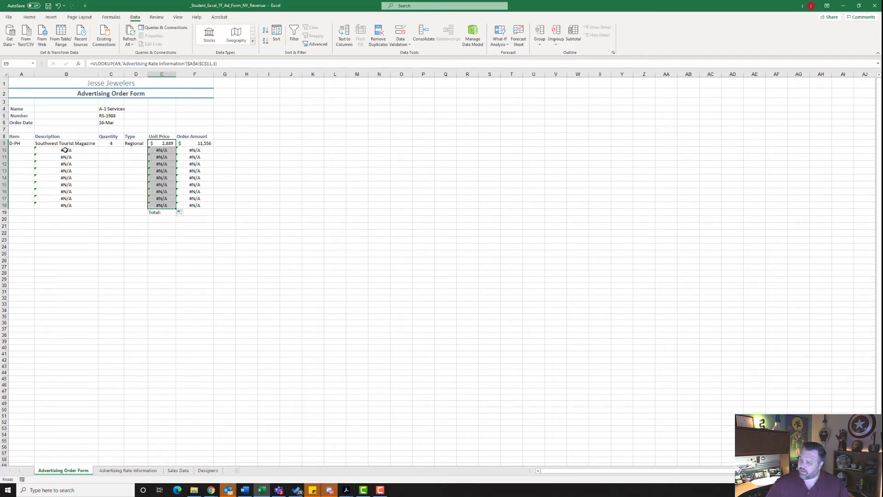
Step: Enter an order line in row 10 with item D-R, quantity 6 and type National
click(20, 150)
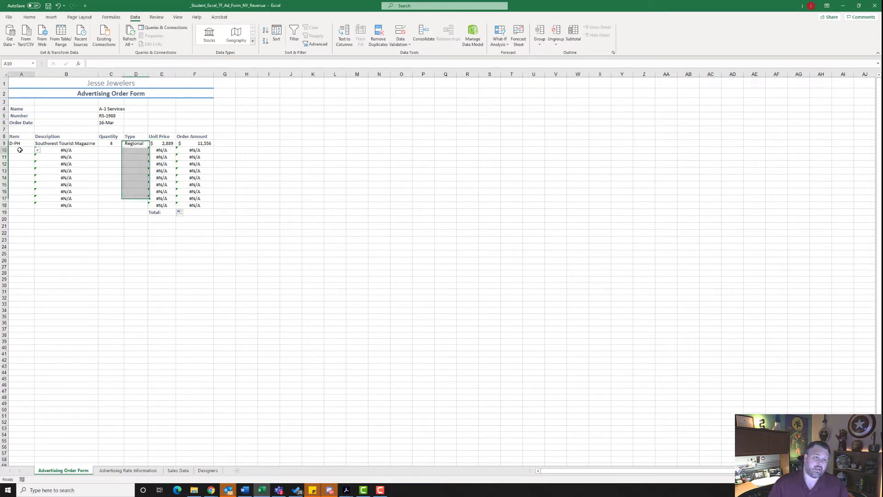
click(38, 151)
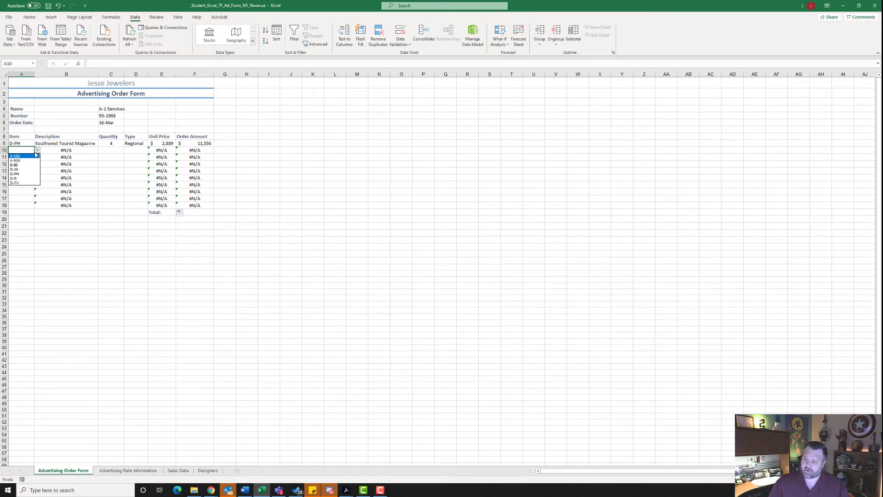
key(Escape)
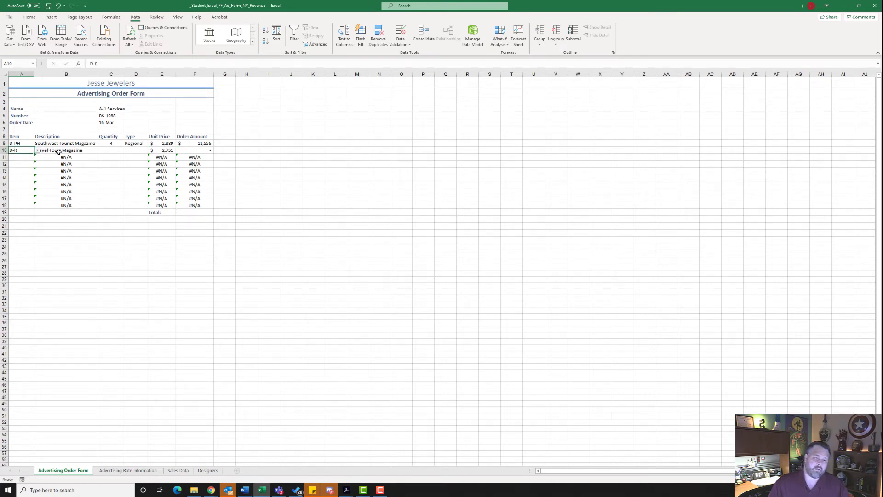
click(108, 150)
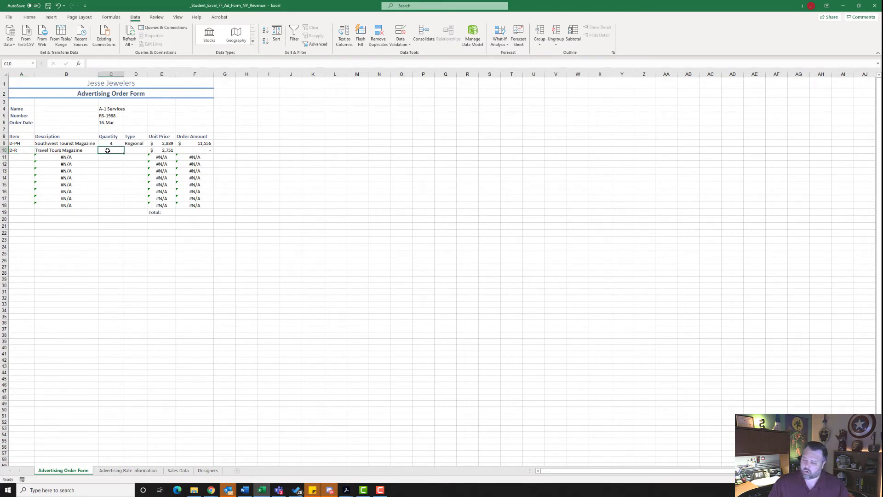
text(6)
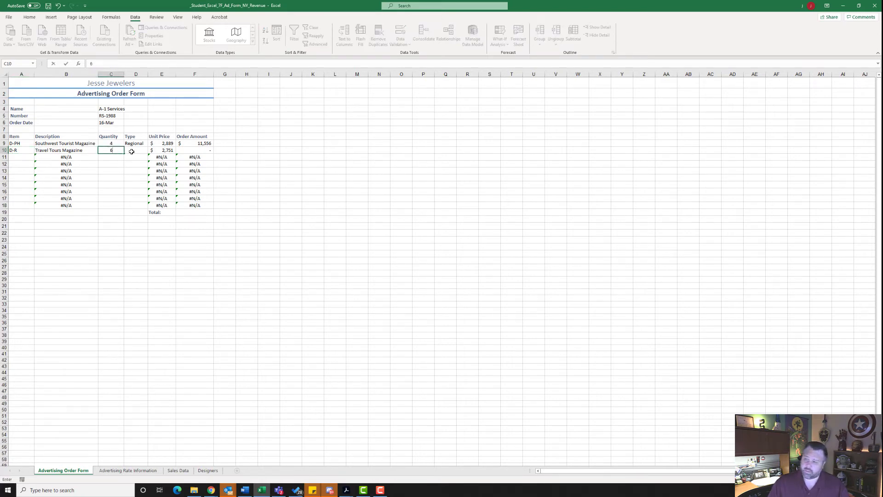
click(131, 151)
text(N)
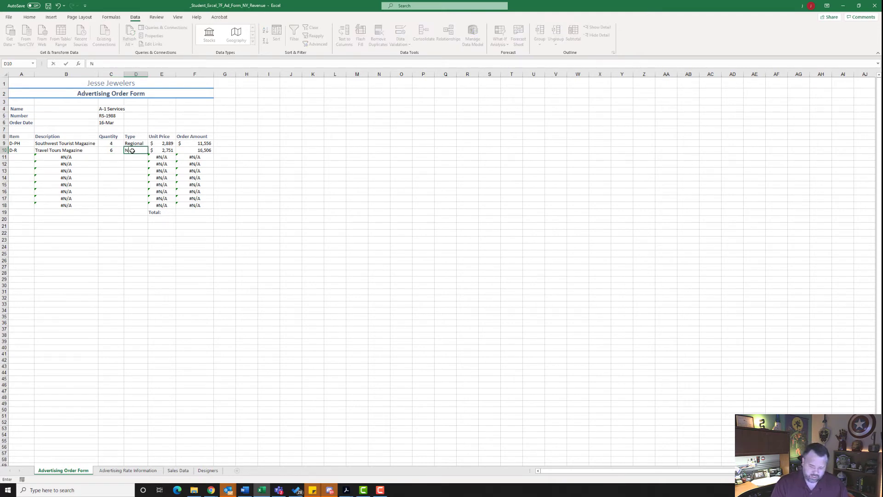
text(ational)
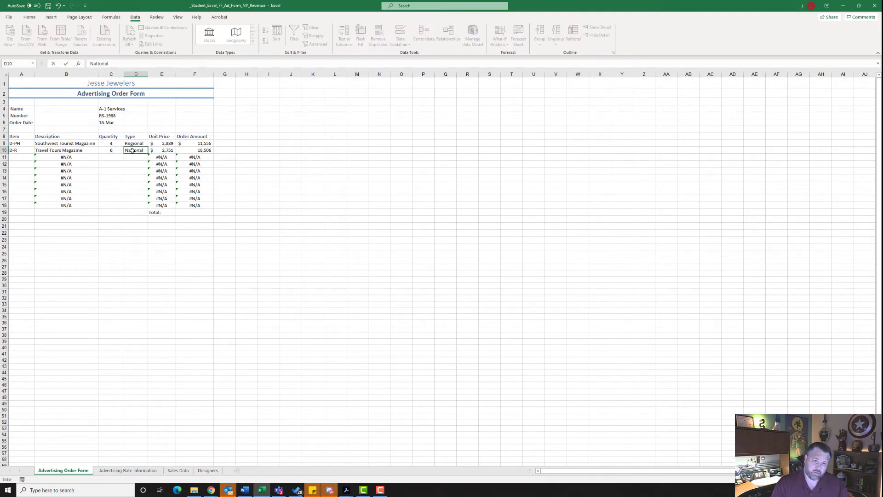
Step: Enter an order line in row 11 with item D-IN, quantity 15 and type Internet
click(17, 159)
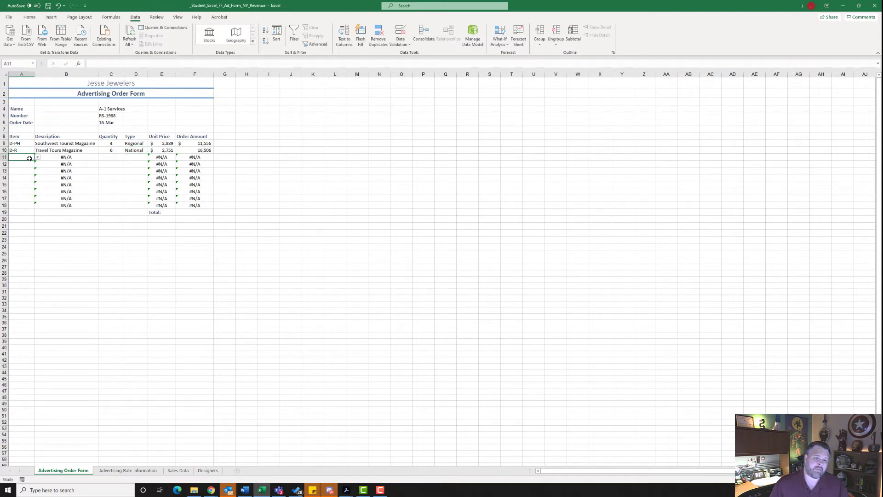
click(38, 157)
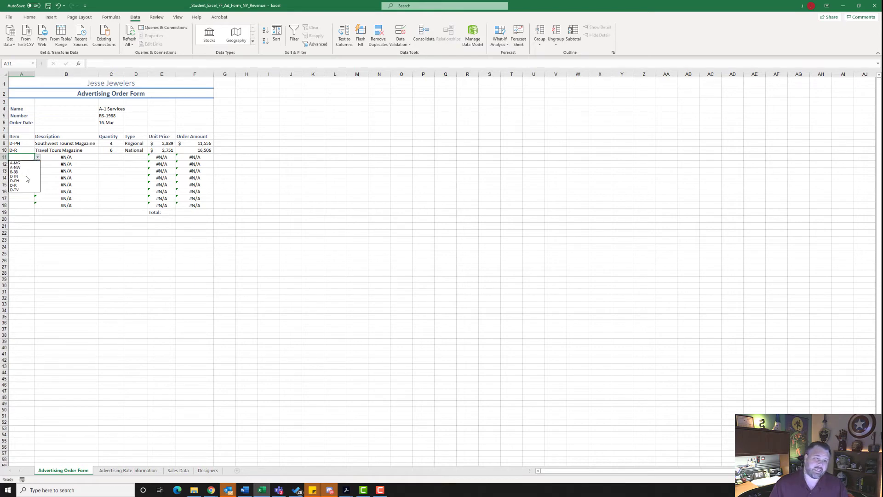
click(23, 176)
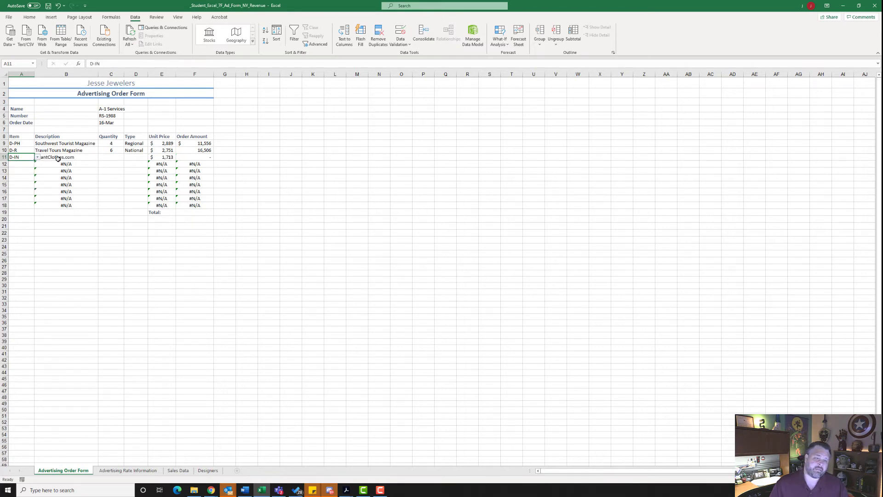
click(110, 158)
text(15)
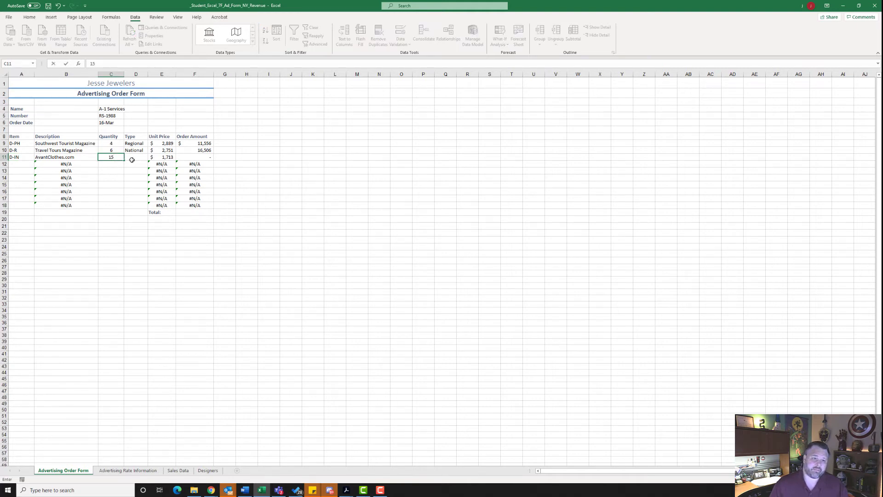
click(132, 160)
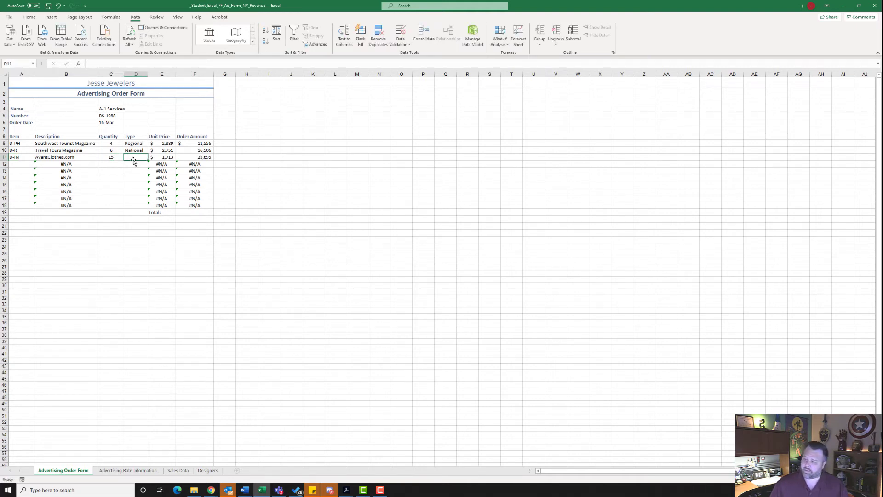
text(Internet)
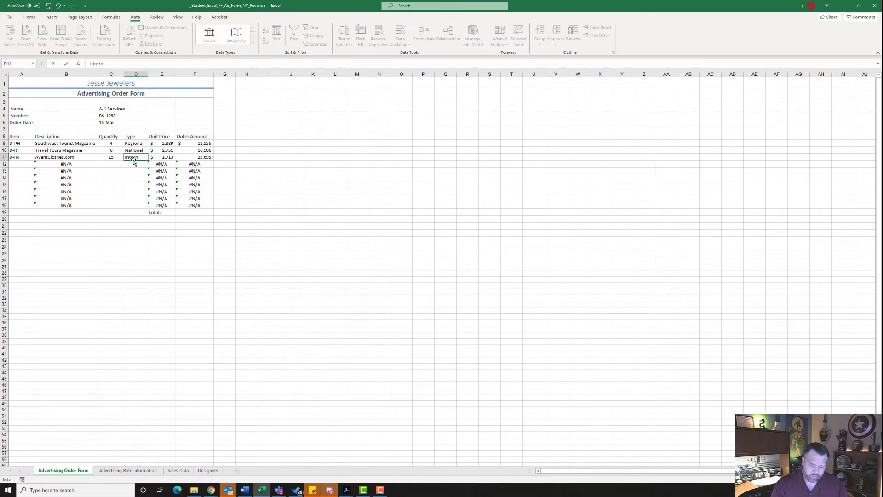
Step: Enter an order line in row 12 with item B-BB, quantity 7 and type Billboard
click(22, 166)
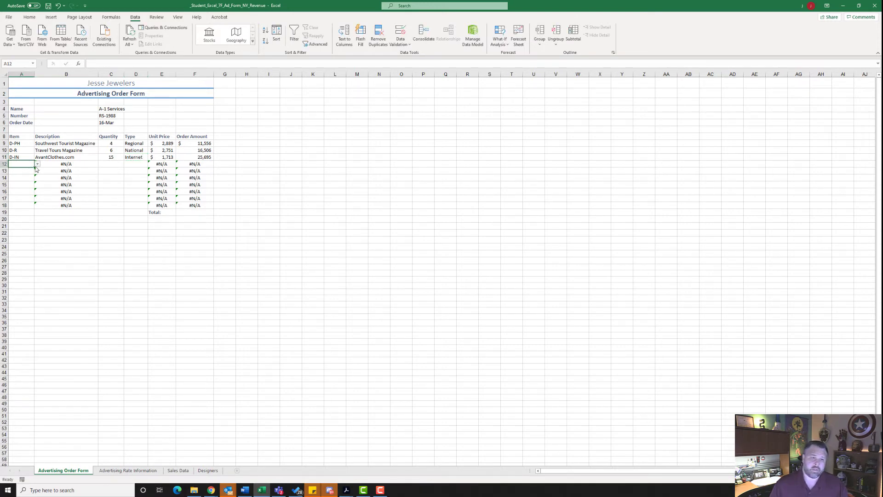
click(37, 164)
click(24, 179)
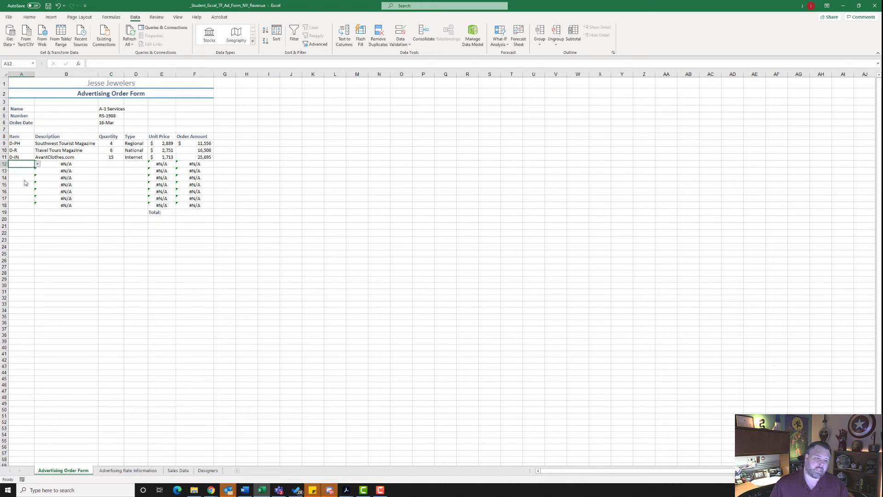
click(110, 164)
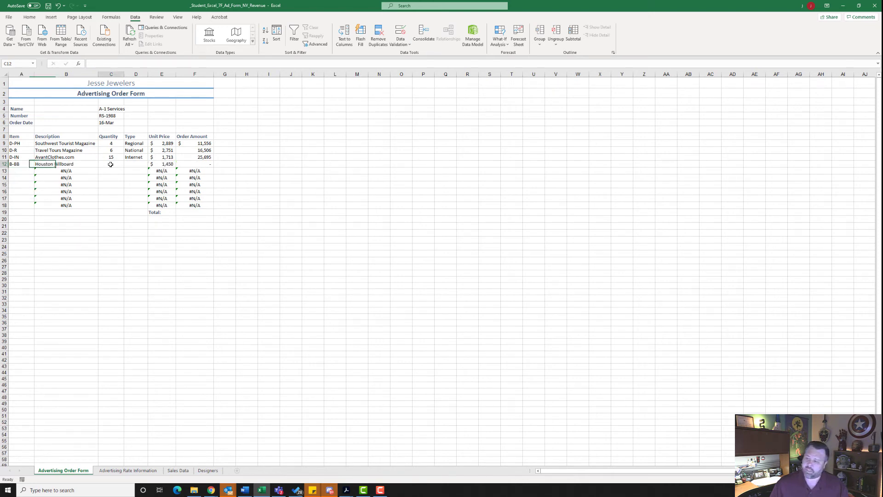
text(7)
key(Tab)
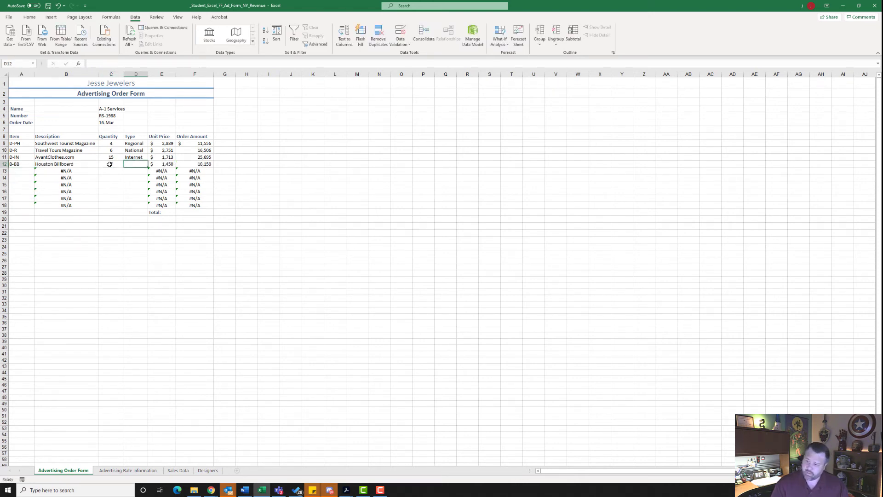
text(Bill)
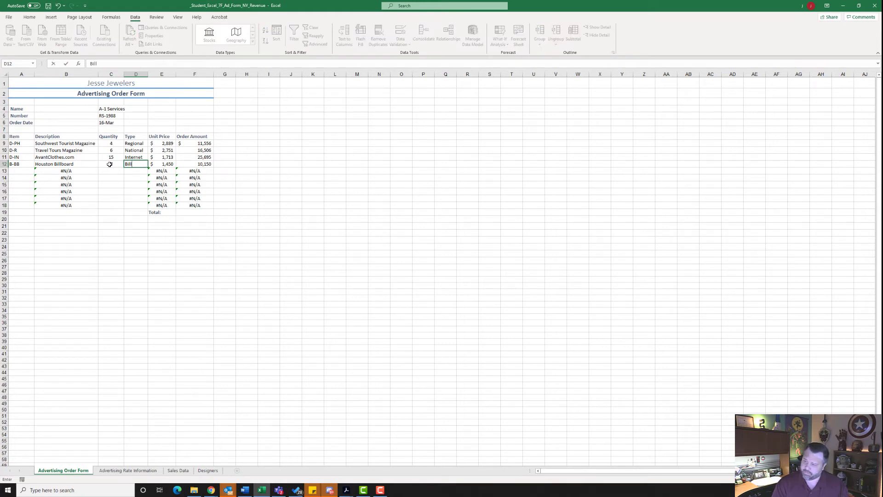
text(board)
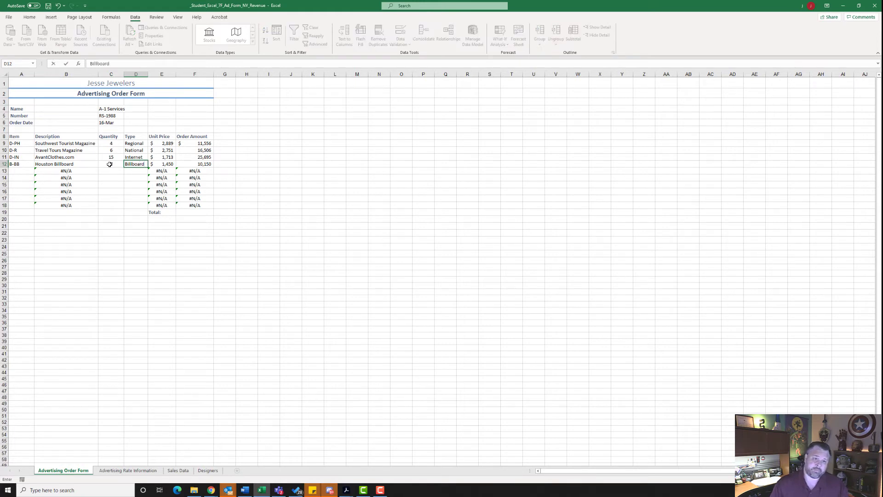
click(136, 184)
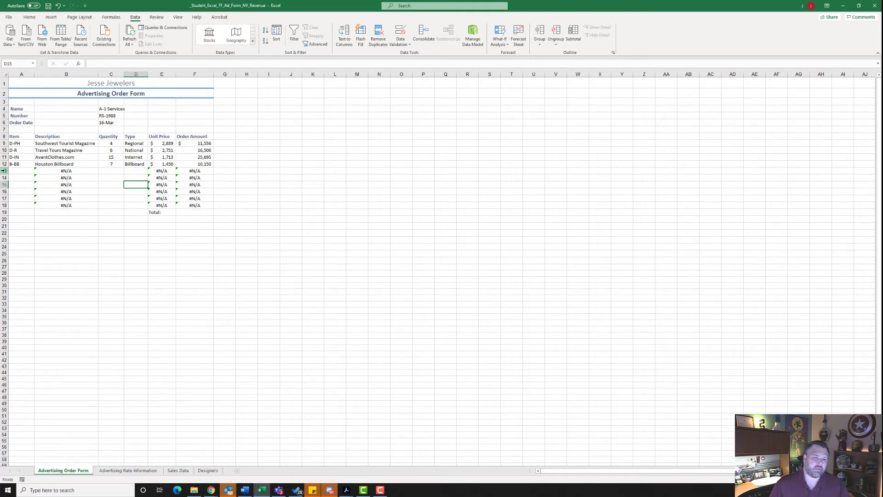
Step: Delete the unused order rows 13 through 18
drag(3, 171, 4, 205)
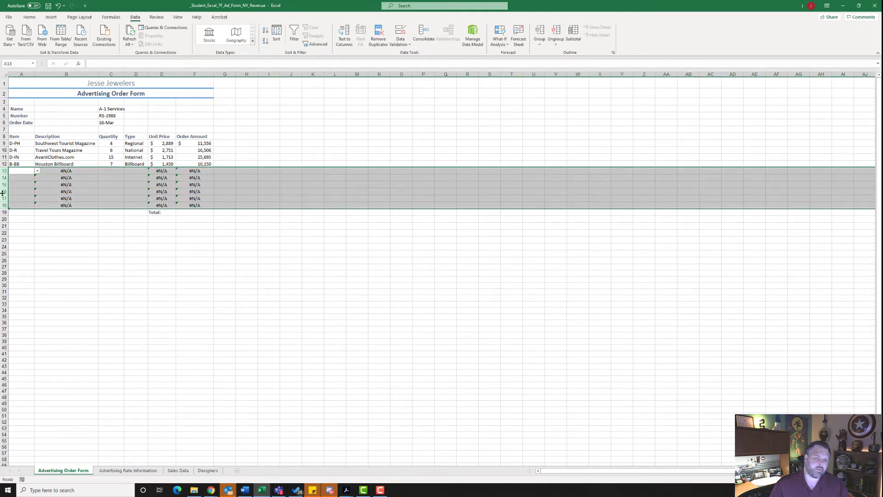
right_click(4, 171)
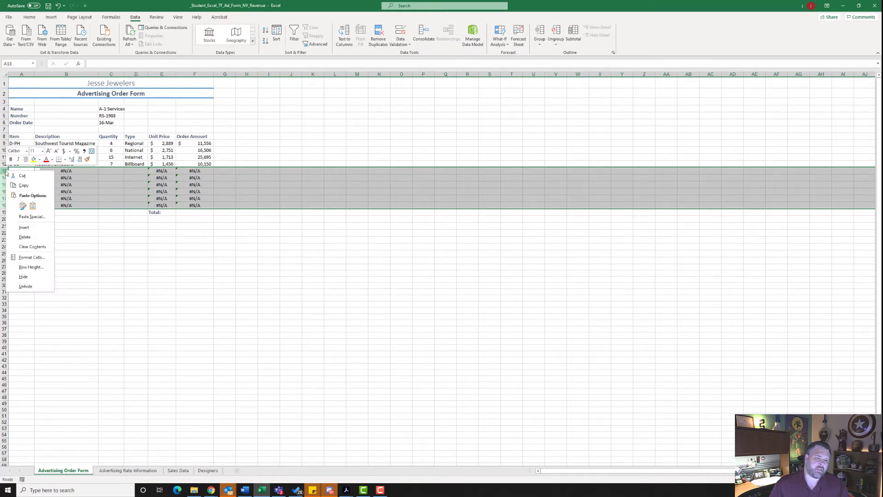
click(31, 237)
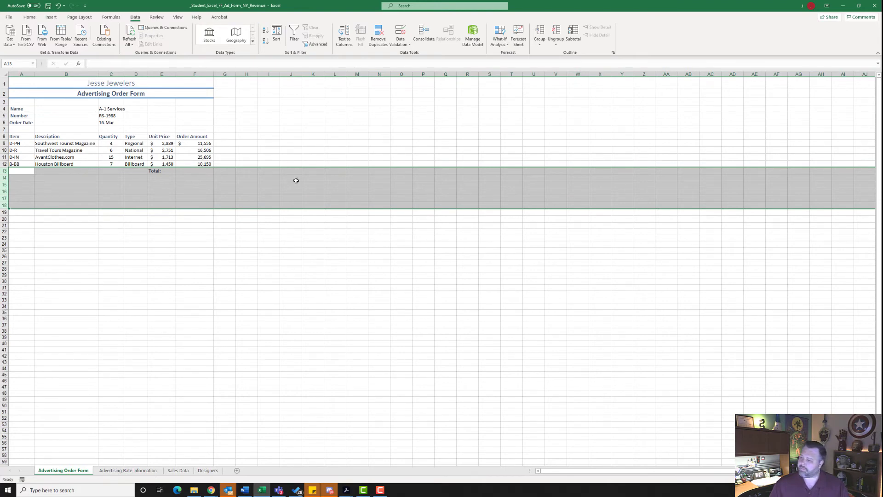
Step: Total the order amounts F9:F12 in cell F13 with AutoSum
click(189, 171)
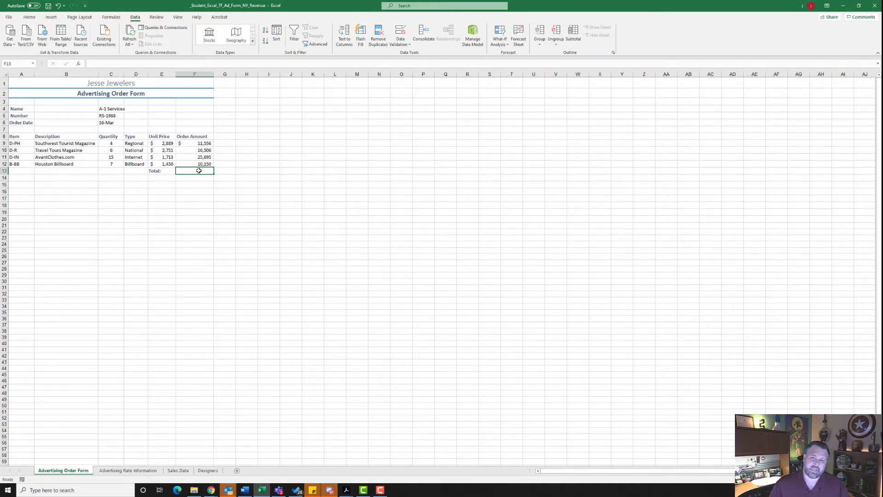
click(27, 19)
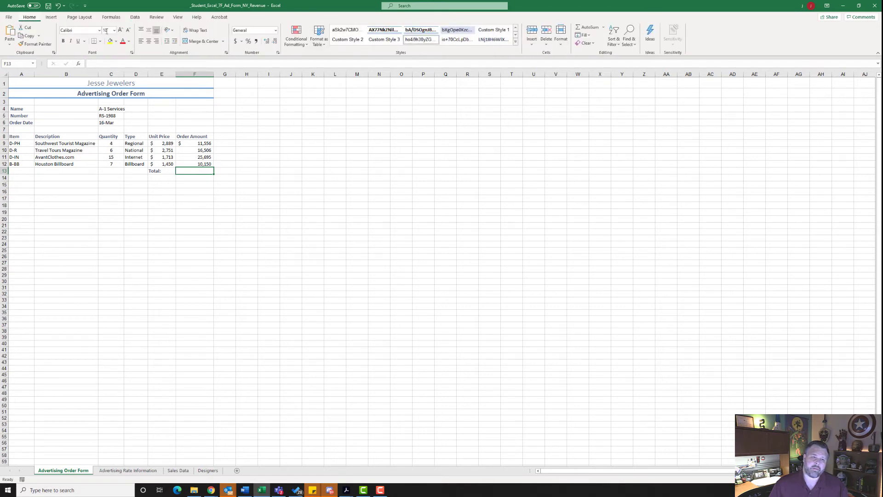
click(584, 27)
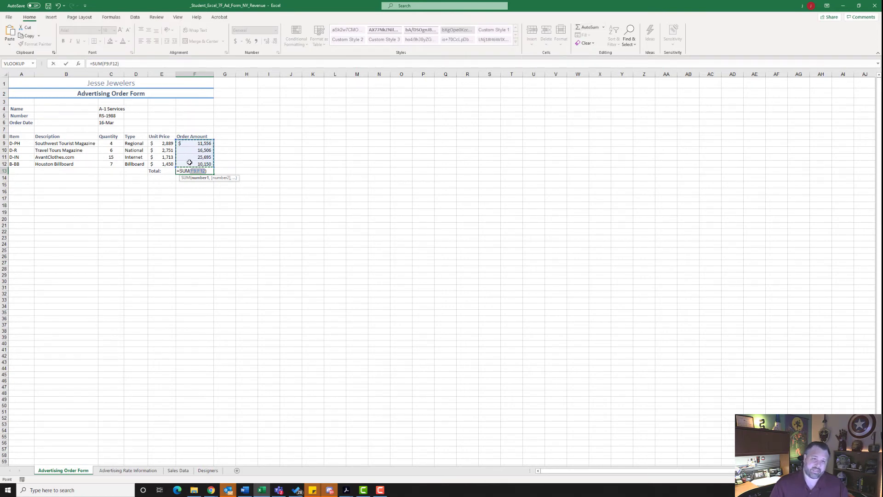
key(Return)
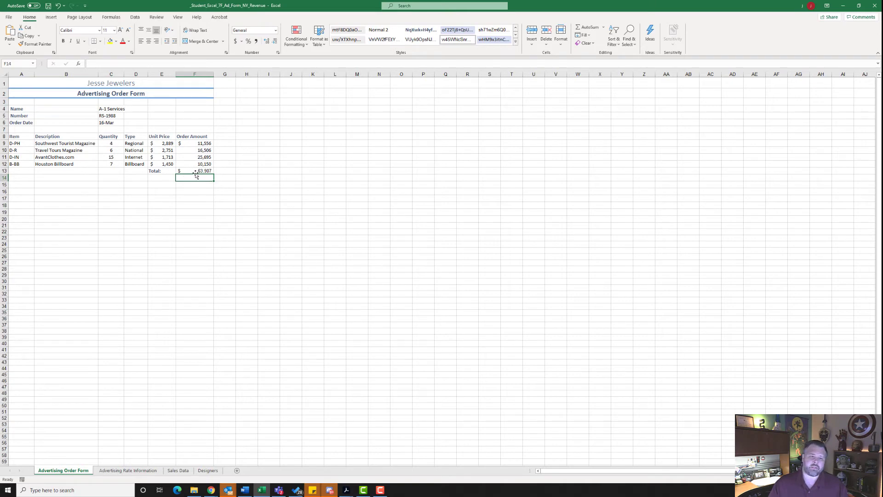
Step: Apply the Total cell style to the order total in F13 and return to cell A1
click(197, 170)
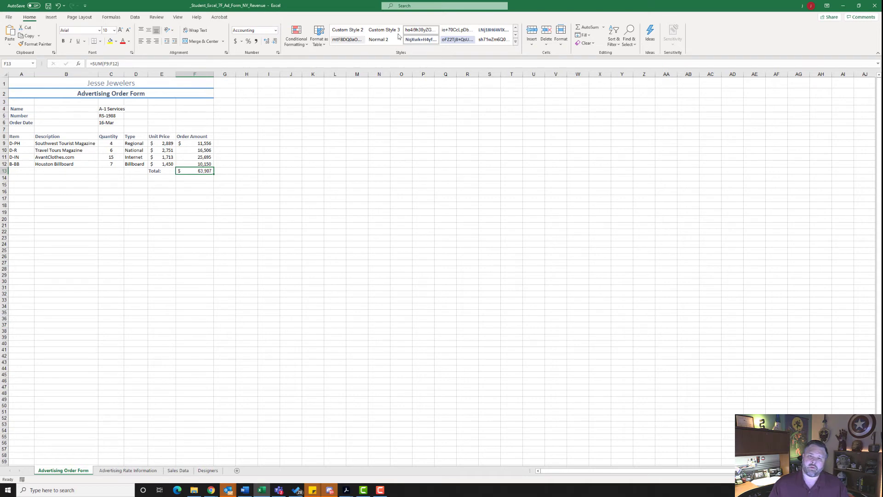
click(516, 42)
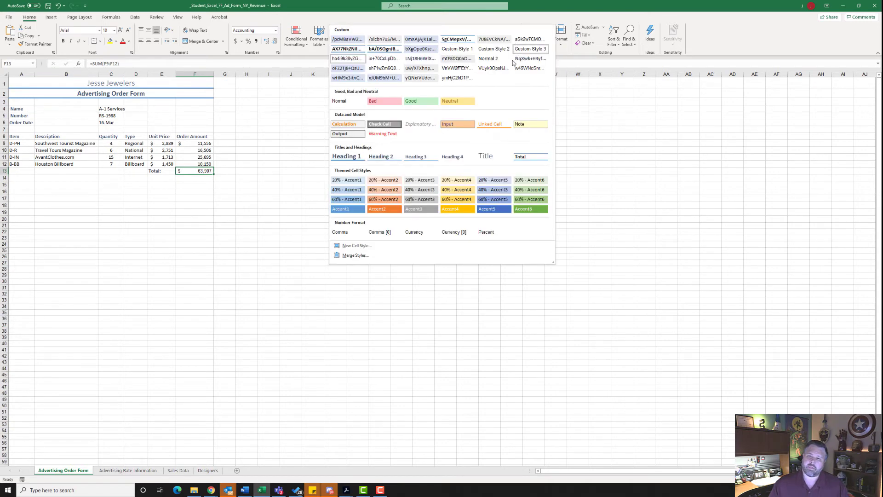
click(528, 159)
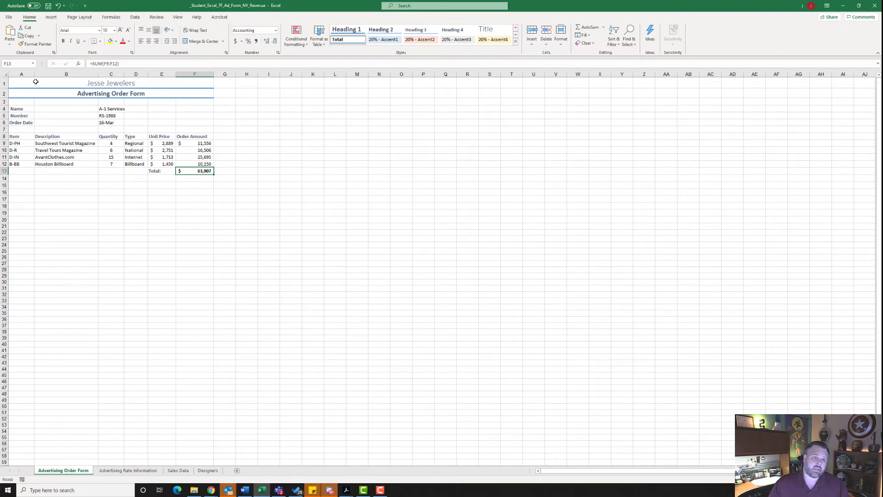
click(54, 84)
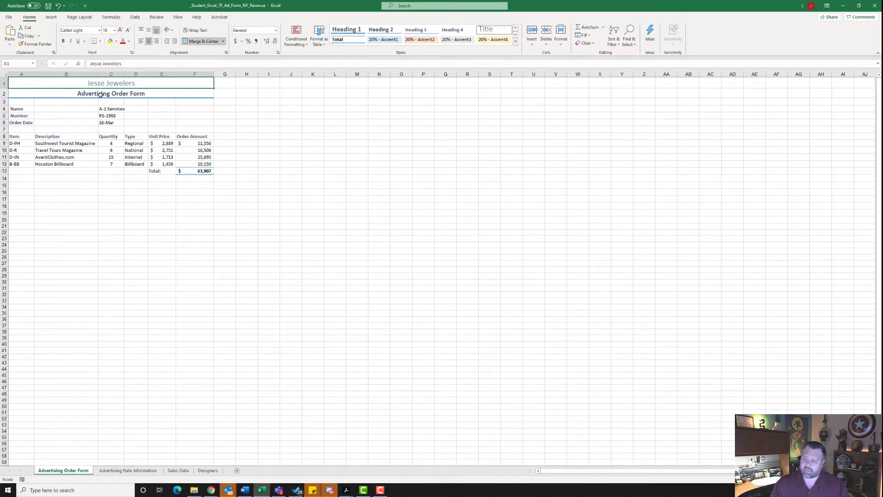
Step: On the Sales Data sheet, trace the precedents of the projected 2nd Qtr Belts formula in I5
click(175, 471)
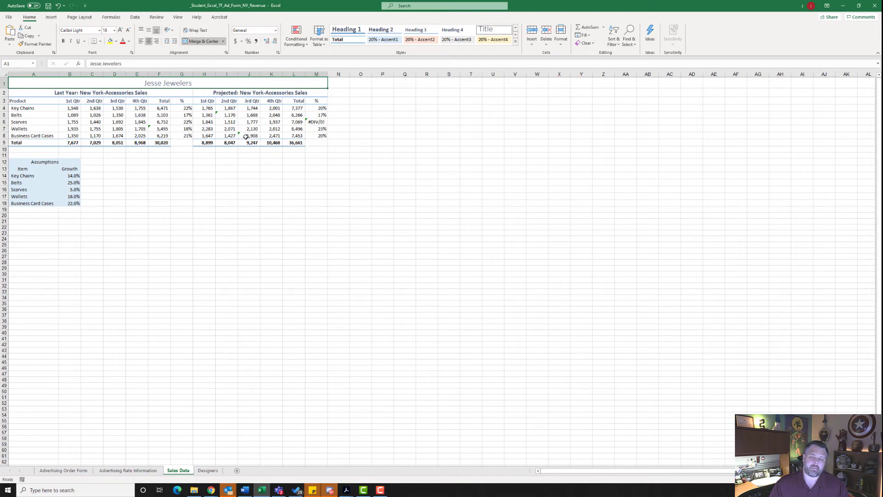
click(230, 115)
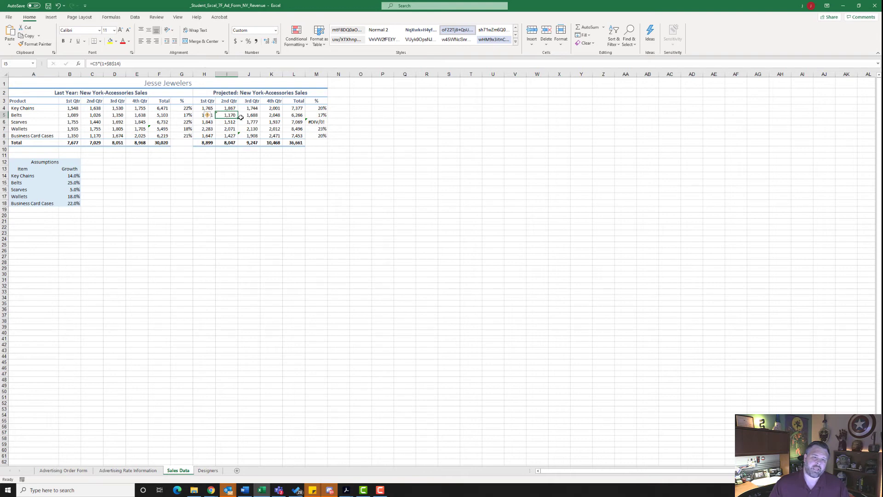
click(111, 17)
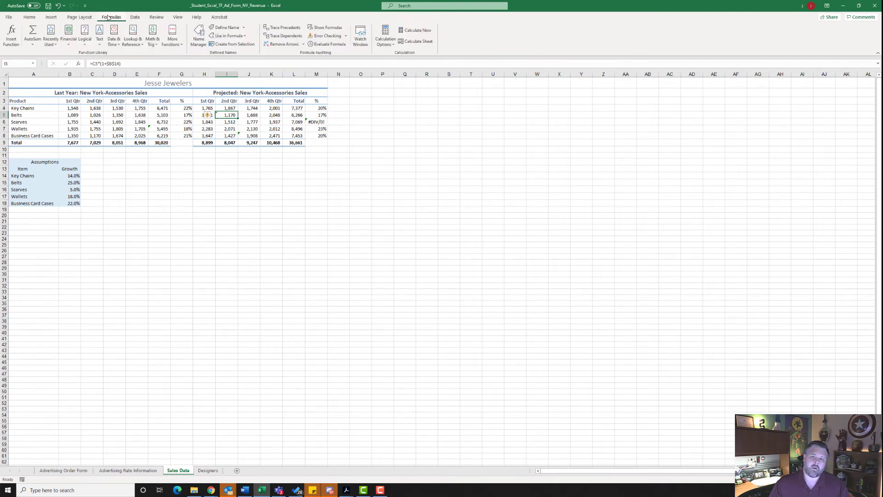
click(280, 28)
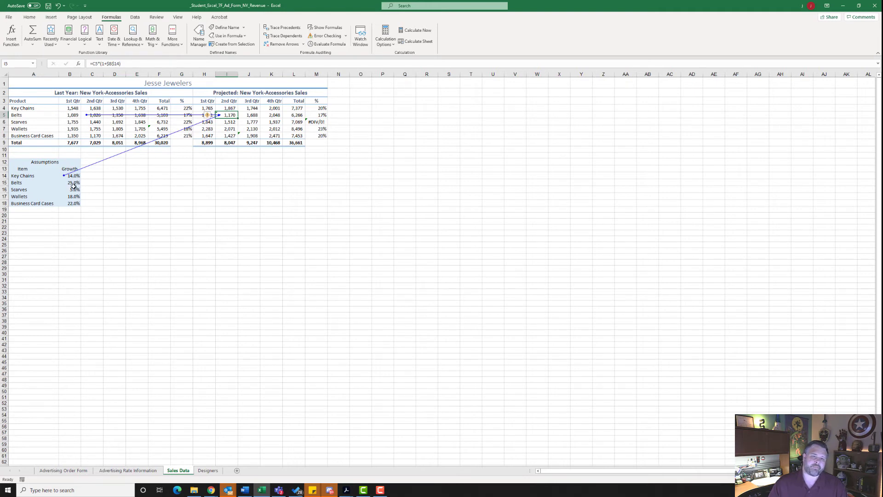
Step: Save the workbook and correct the formula in I5 to use the Belts growth rate, =C5*(1+$B$15)
key(ctrl+s)
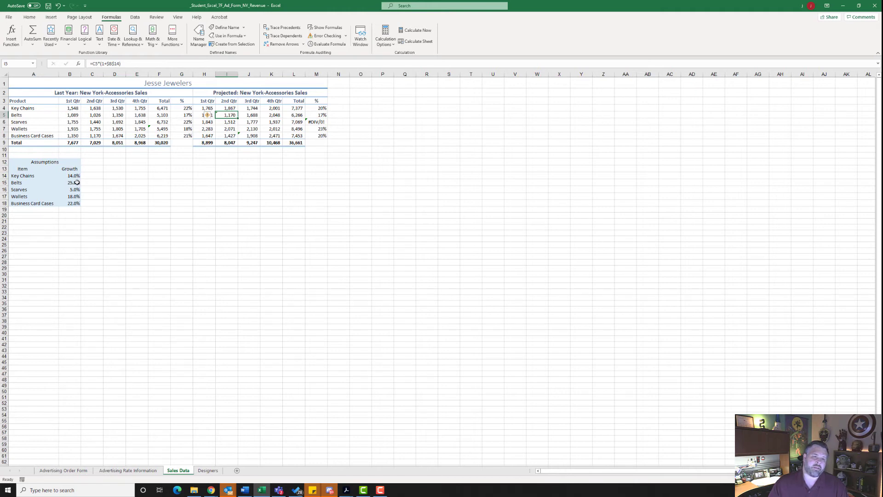
click(119, 64)
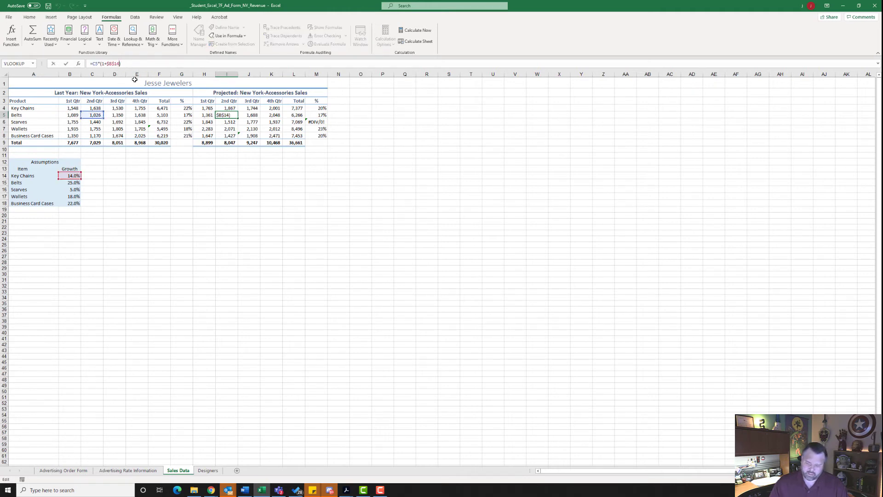
key(BackSpace)
text(5)
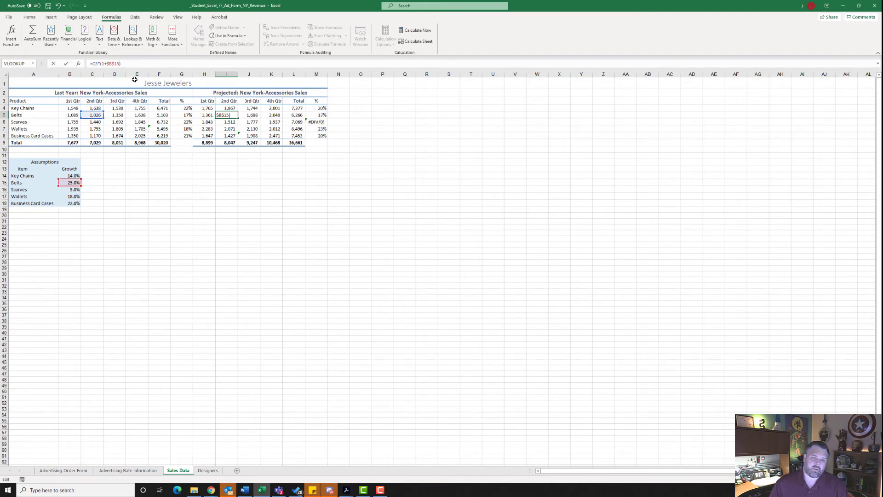
key(Return)
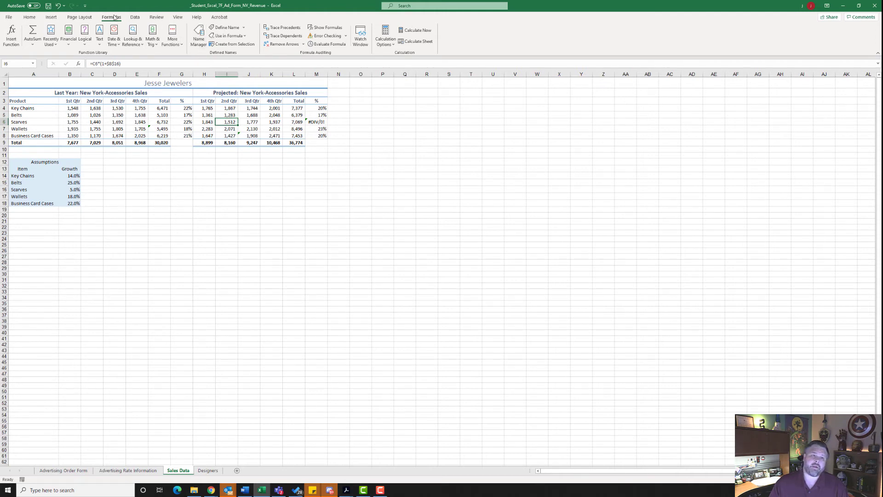
Step: Run Error Checking on the Sales Data sheet and correct the divide-by-zero formula in M6 to =L6/$L$9
click(326, 36)
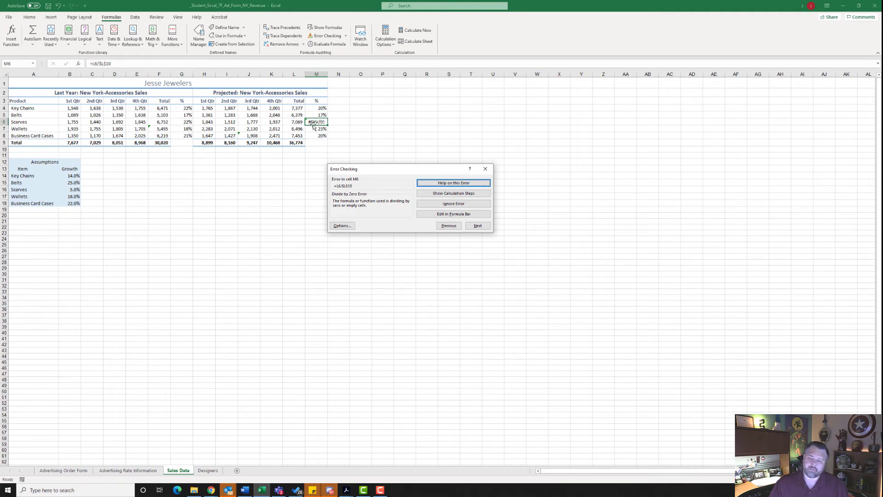
drag(342, 169, 344, 168)
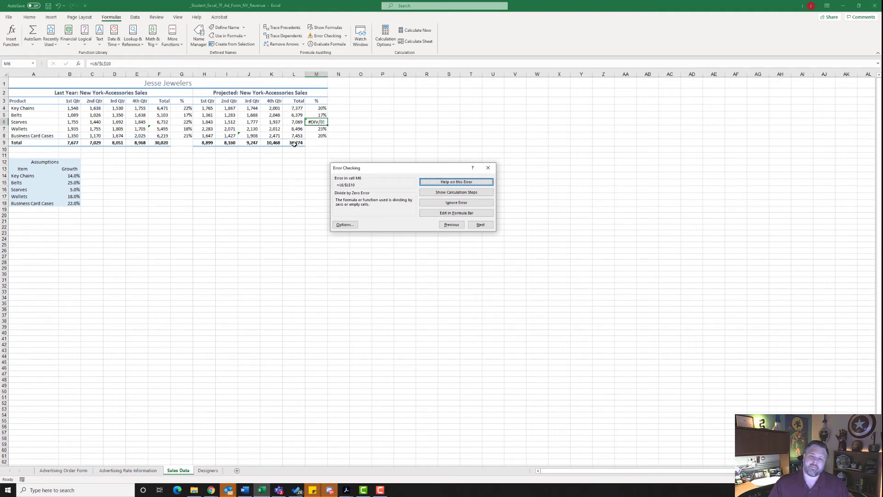
click(447, 213)
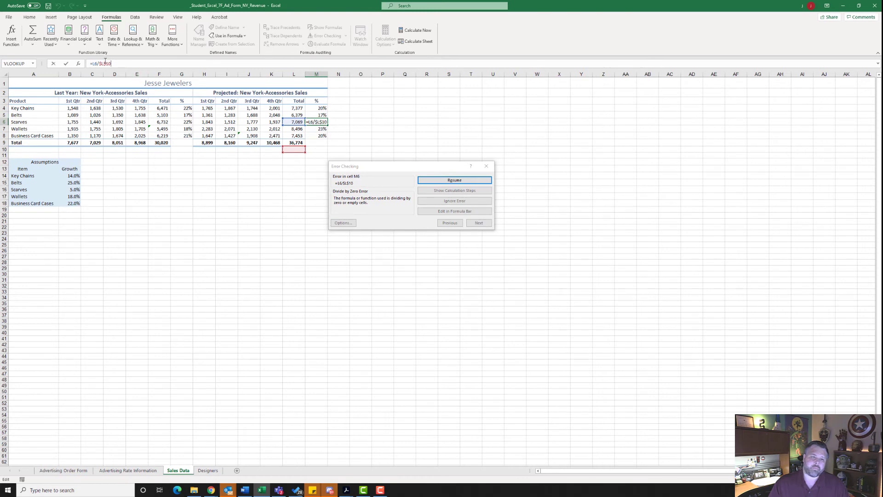
key(BackSpace)
key(BackSpace)
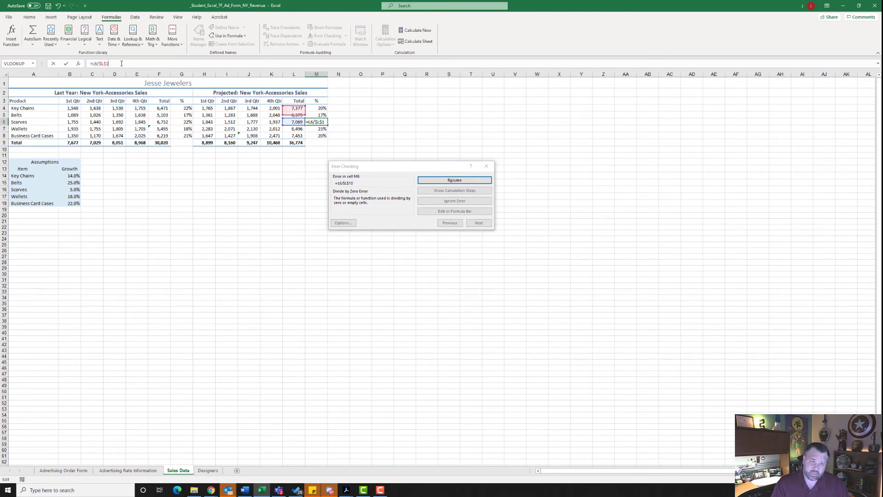
text(9)
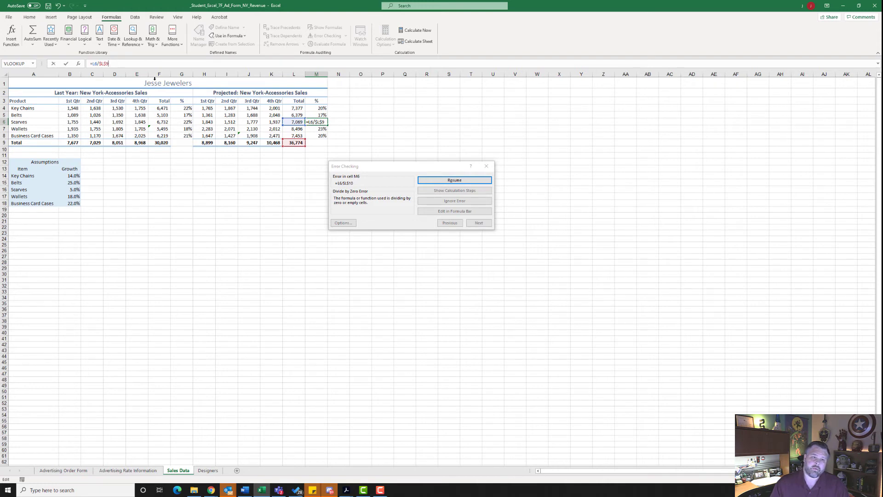
click(450, 181)
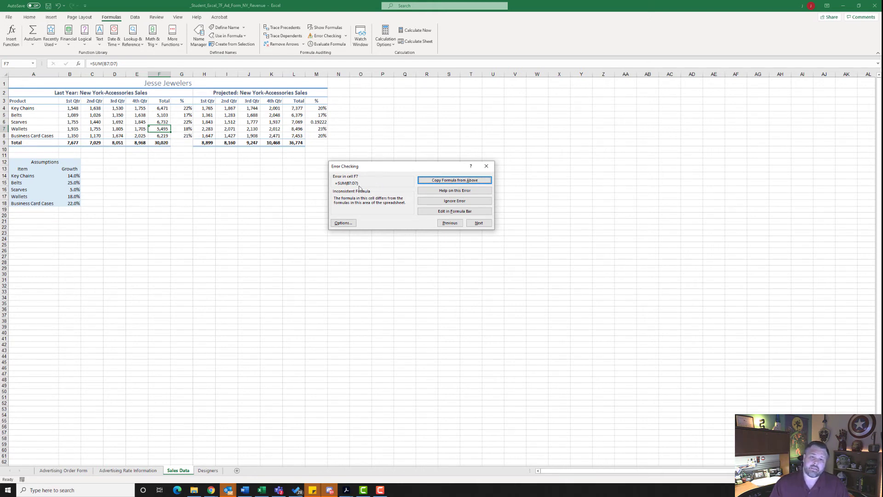
Step: Resolve the inconsistent formulas by copying the formula from above into F7 and from the left into J8, finishing the error check
click(474, 181)
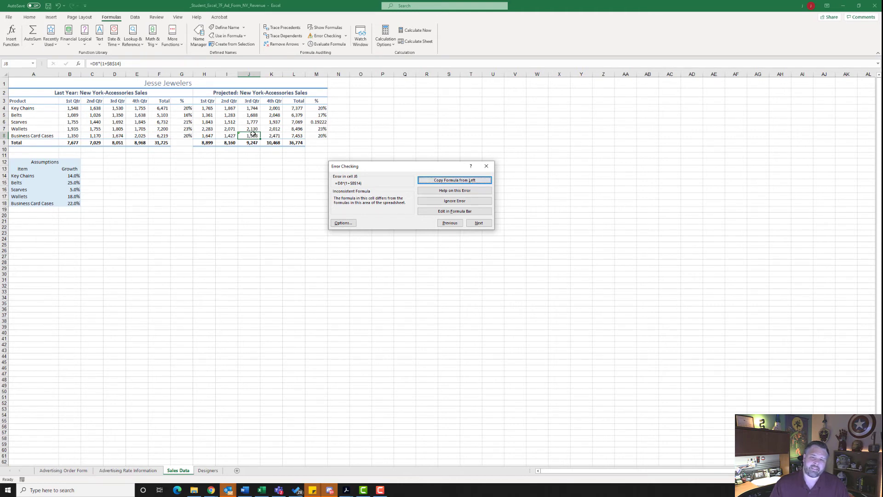
click(454, 182)
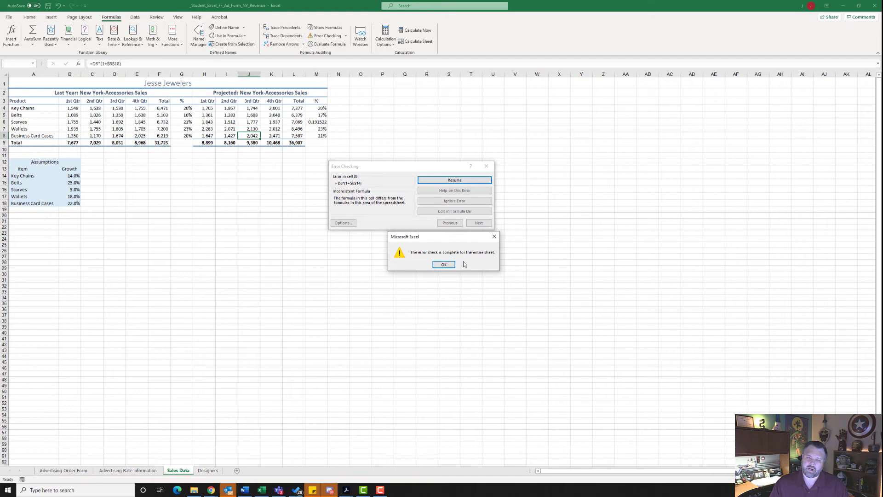
click(444, 265)
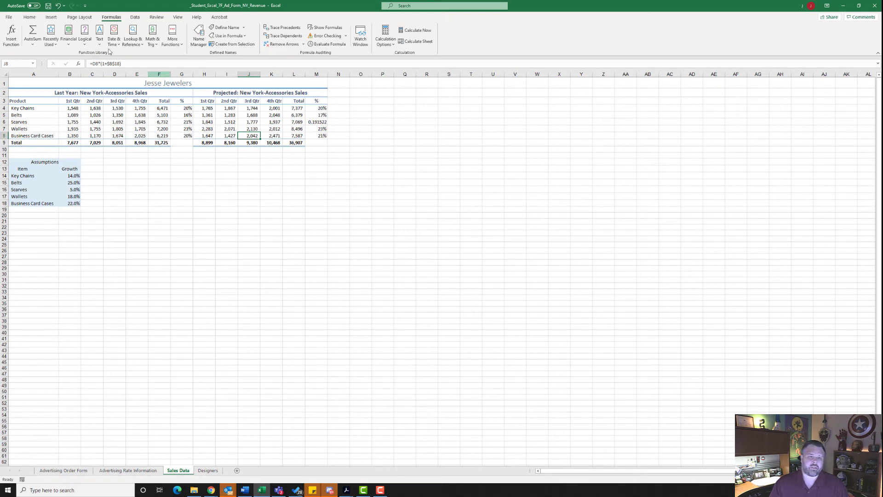
Step: Copy the percentage formatting of M5 onto M6 with Format Painter and save the workbook
click(30, 18)
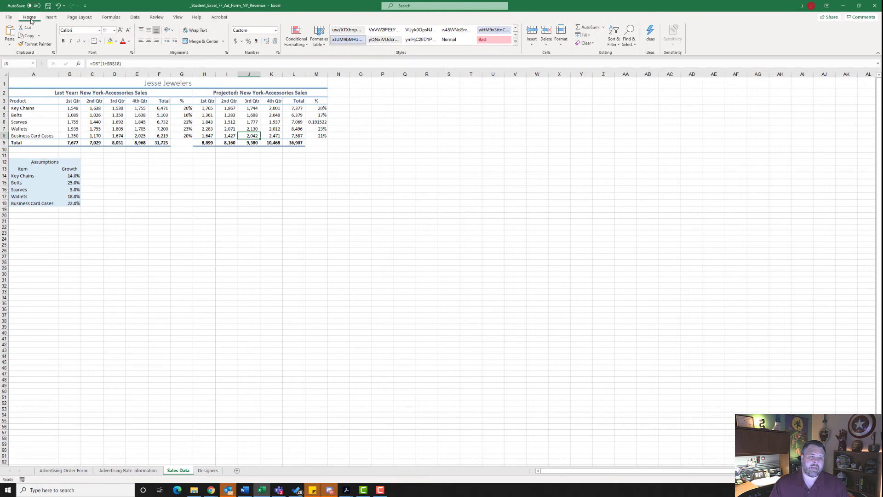
click(320, 115)
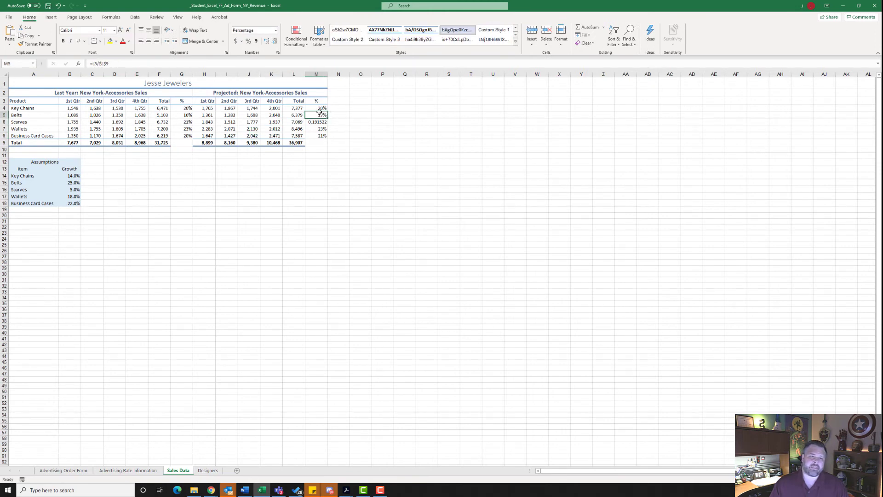
click(36, 47)
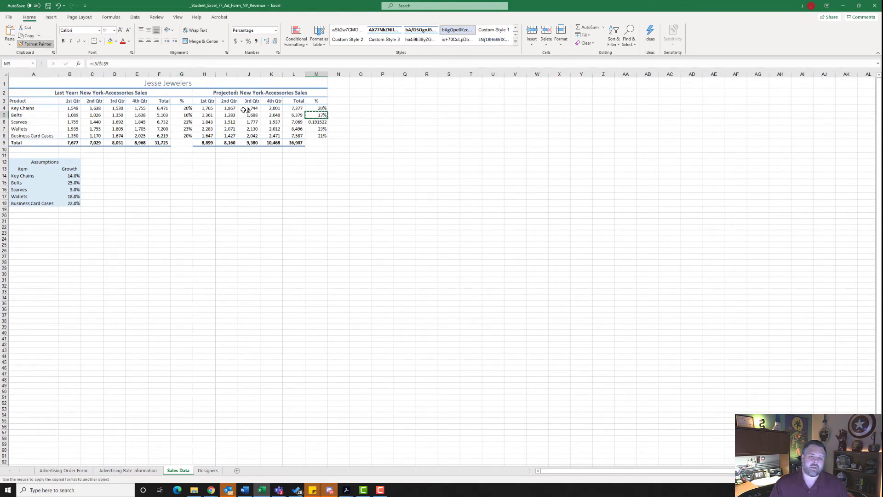
click(317, 122)
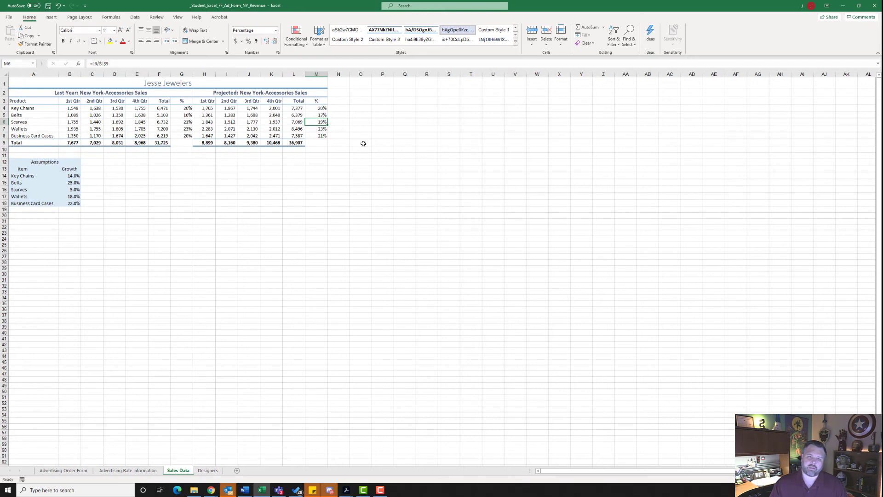
click(48, 7)
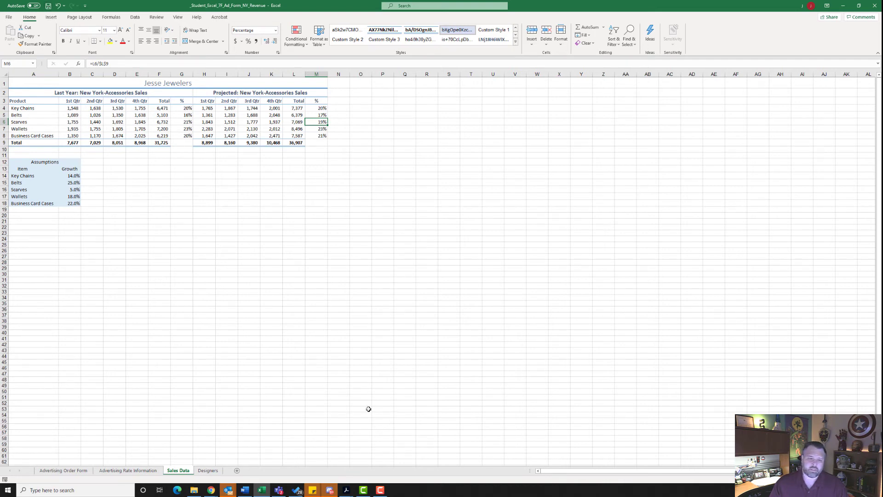
Step: On the Designers sheet, search for the MATCH function and insert it in the Column Position cell B2
click(209, 471)
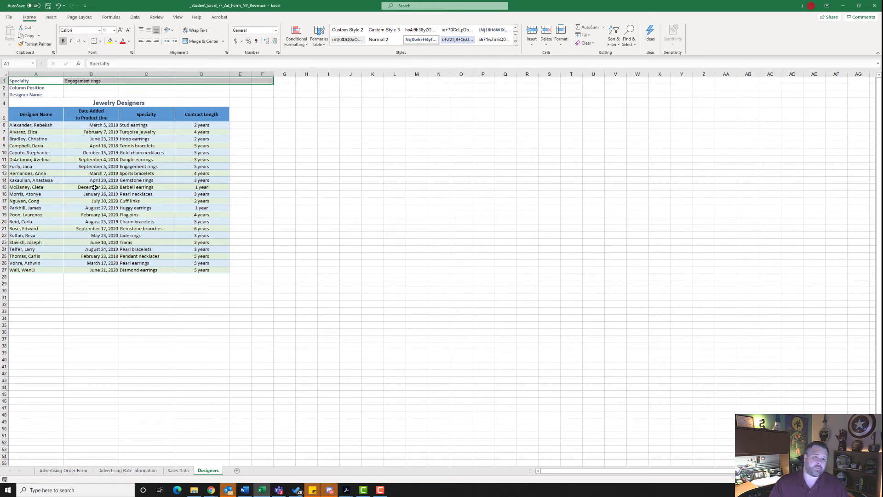
click(82, 87)
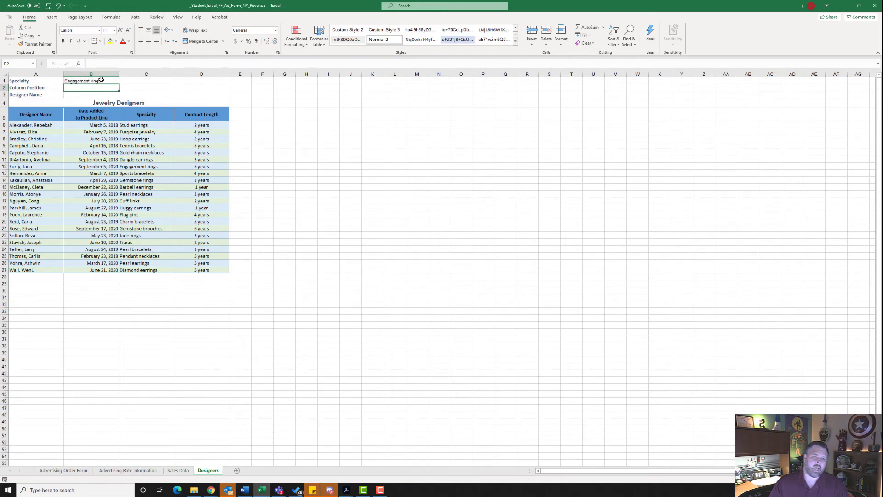
click(80, 64)
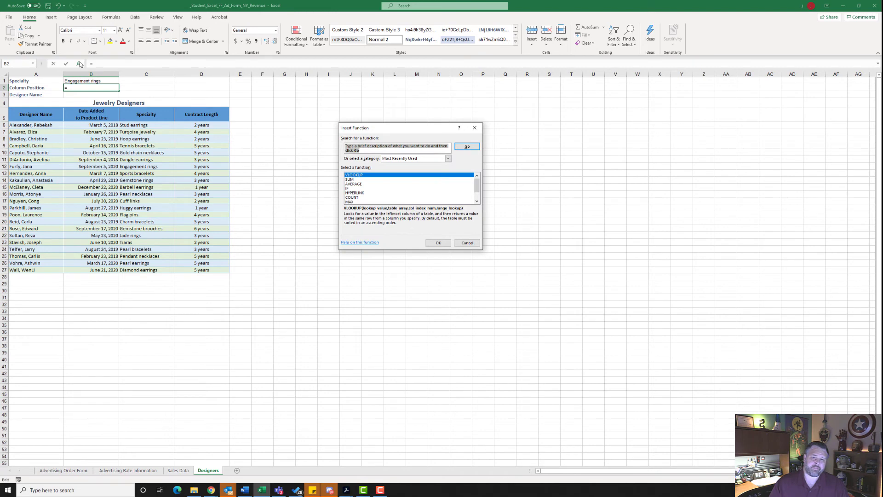
text(match)
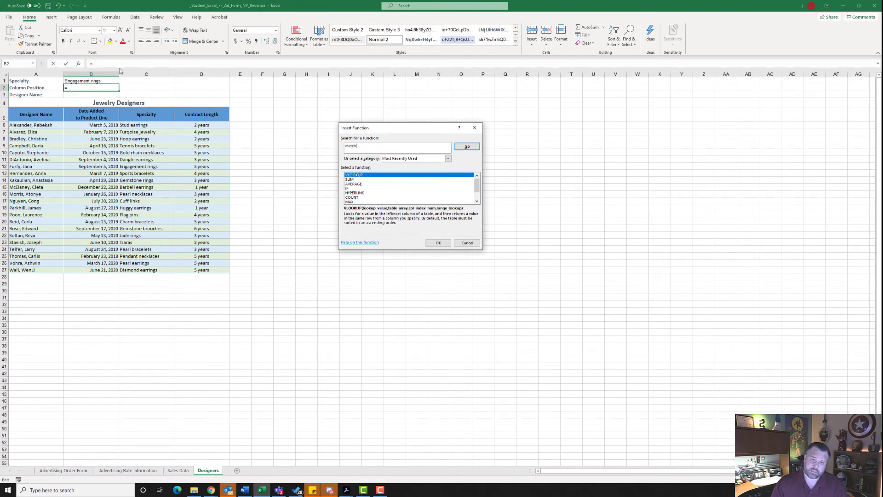
click(467, 146)
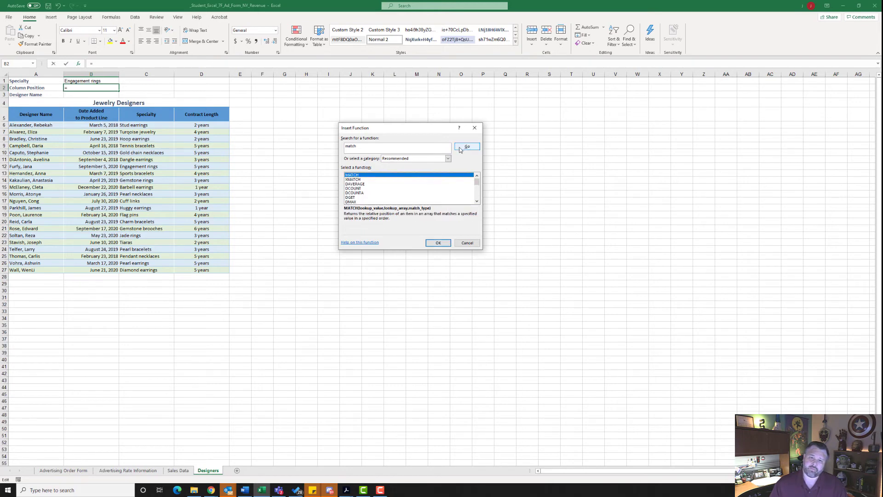
click(438, 242)
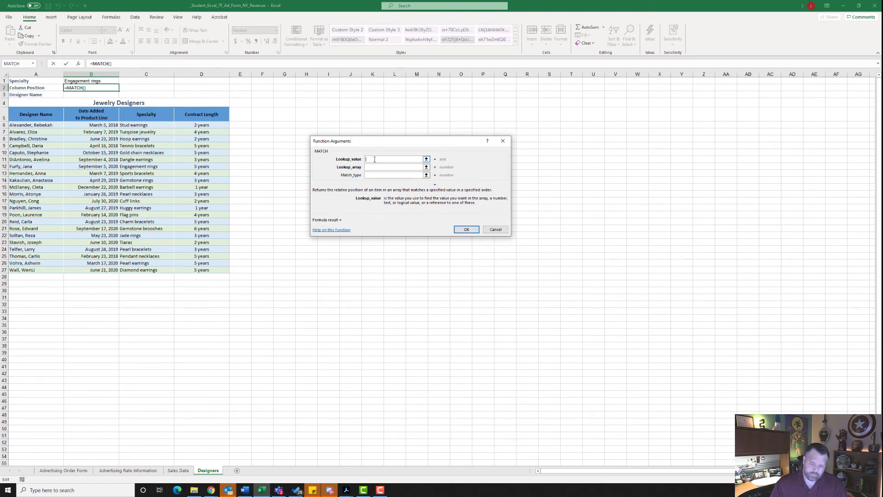
Step: Complete the MATCH function in B2 with lookup value B1, lookup array C6:C27 and match type 0
text(B1)
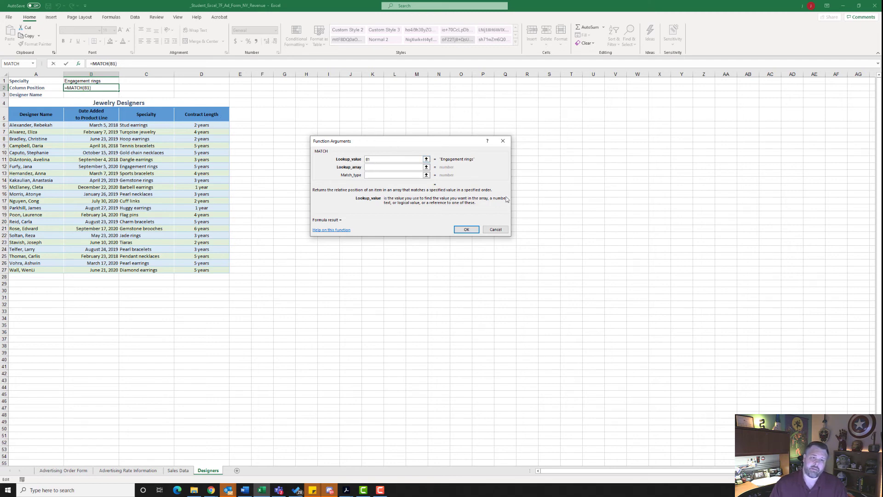
click(375, 169)
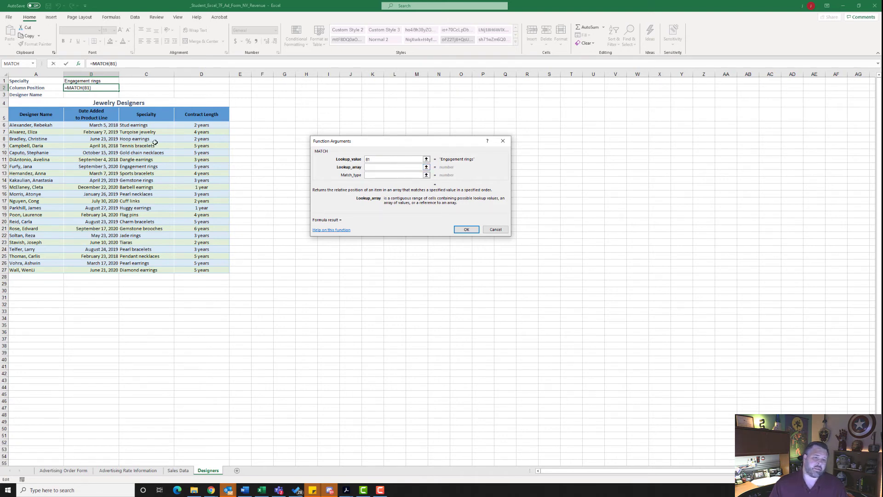
click(146, 125)
drag(146, 126, 153, 272)
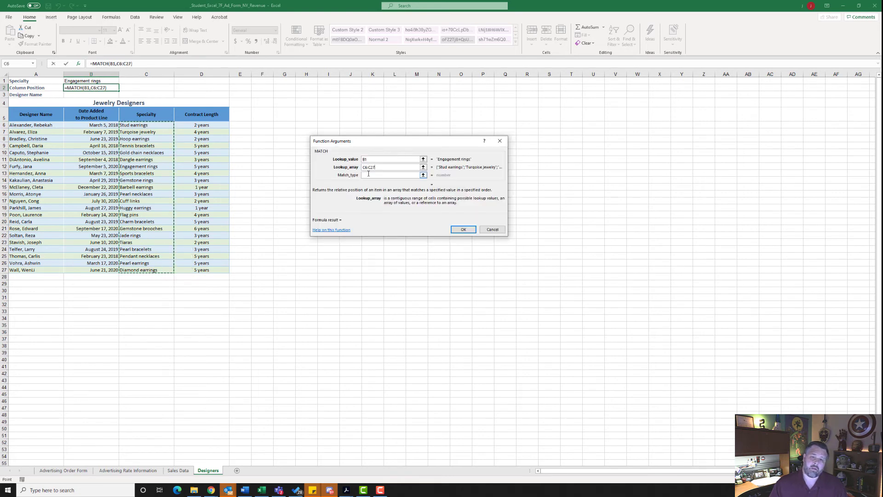
click(411, 177)
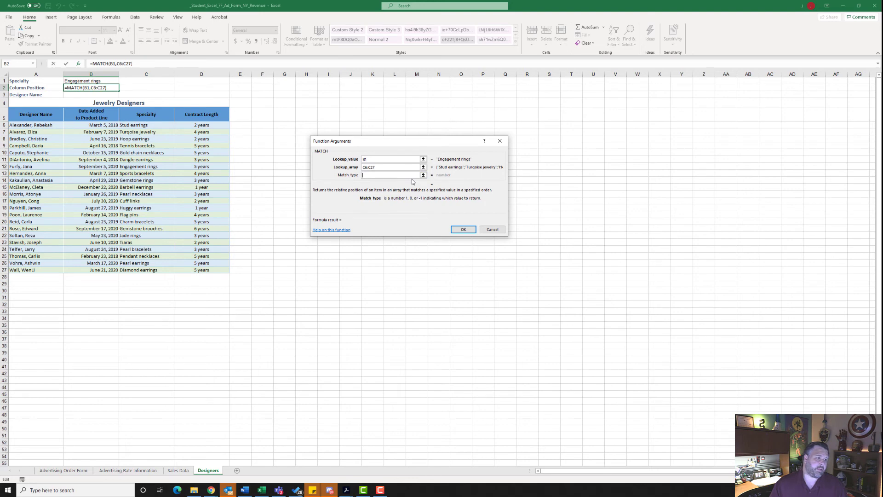
text(0)
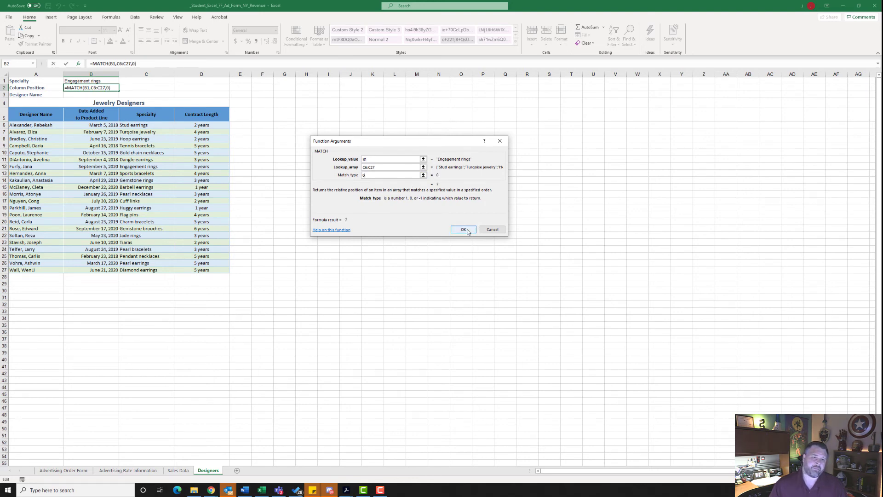
click(464, 229)
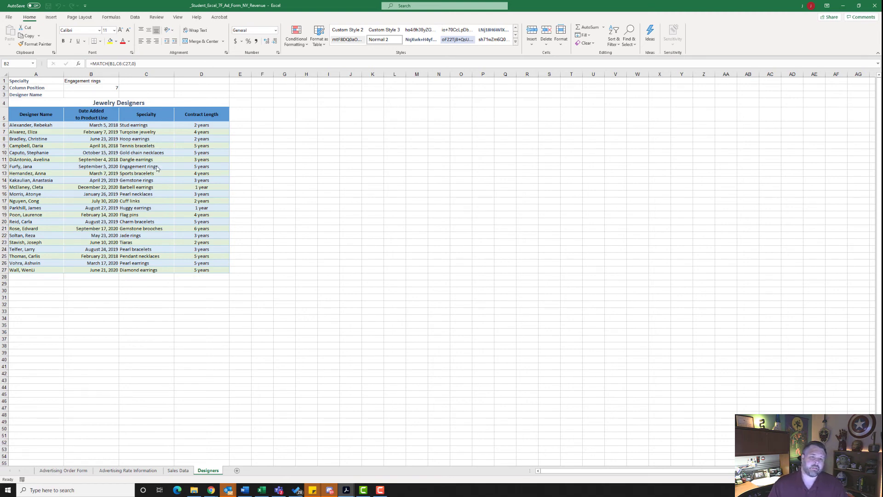
Step: Search for the INDEX function and insert it in the Designer Name cell B3, using the array,row_num,column_num argument list
click(85, 95)
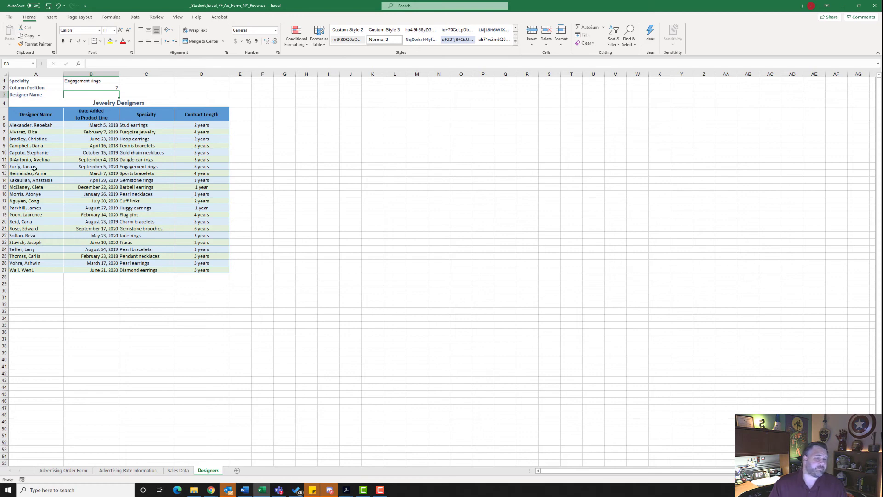
click(78, 64)
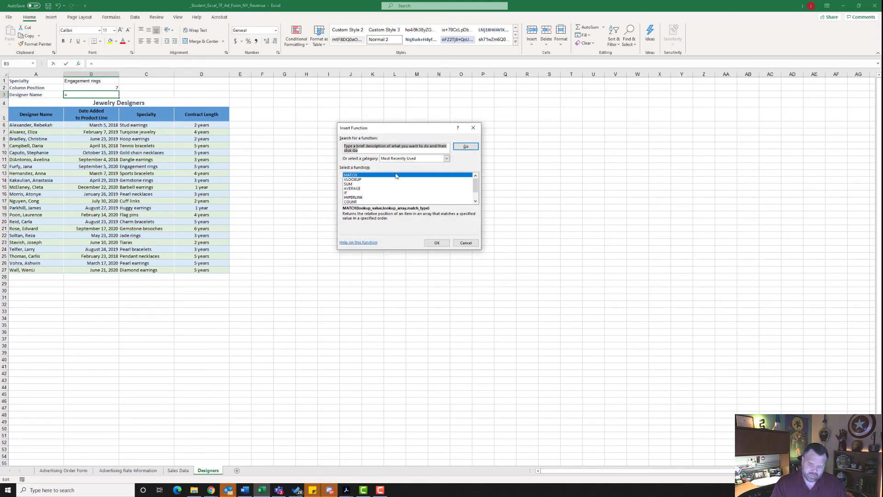
text(index)
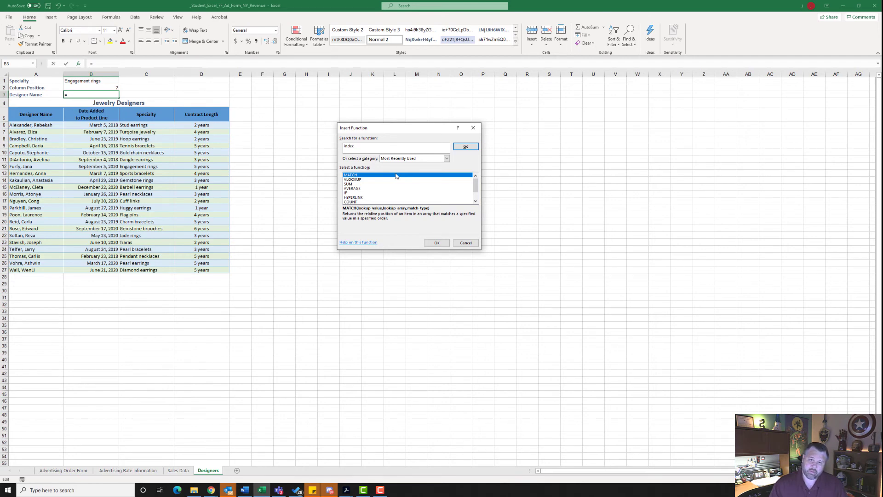
click(467, 150)
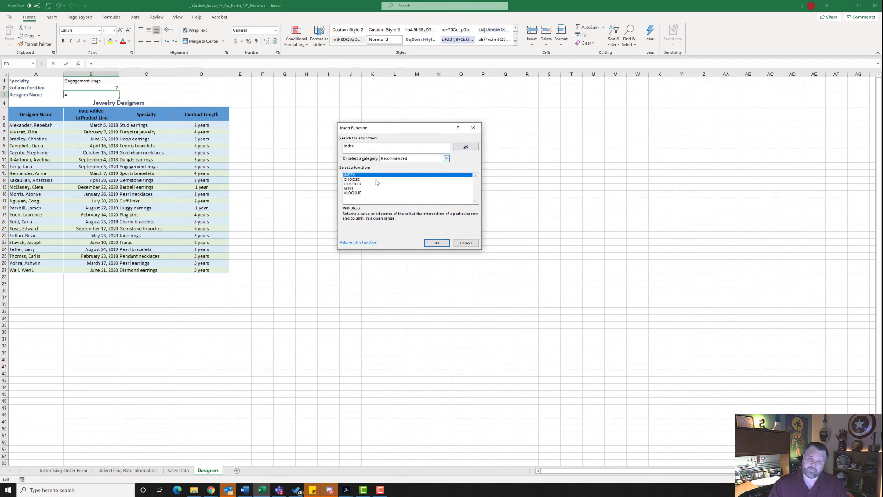
click(437, 242)
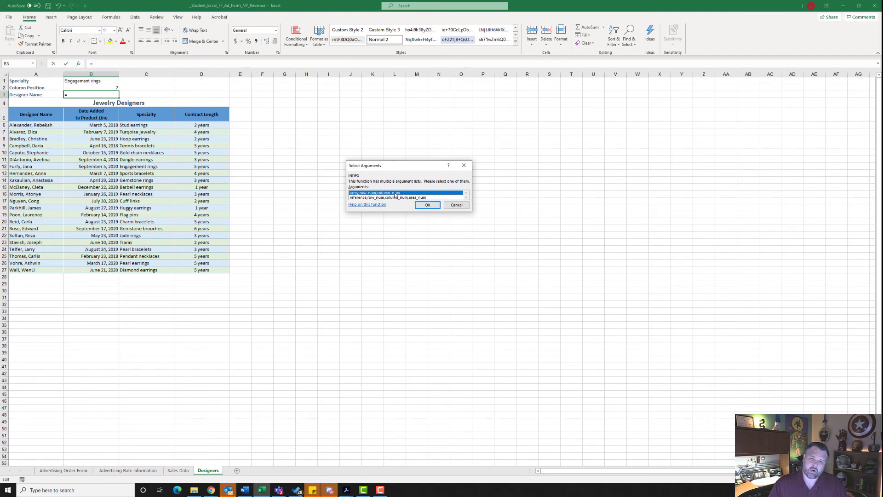
click(428, 205)
Step: Complete the INDEX function in B3 with array A6:A27 and row number MATCH(B1,C6:C27,0), leaving the column number blank, and save the workbook
drag(383, 163, 387, 173)
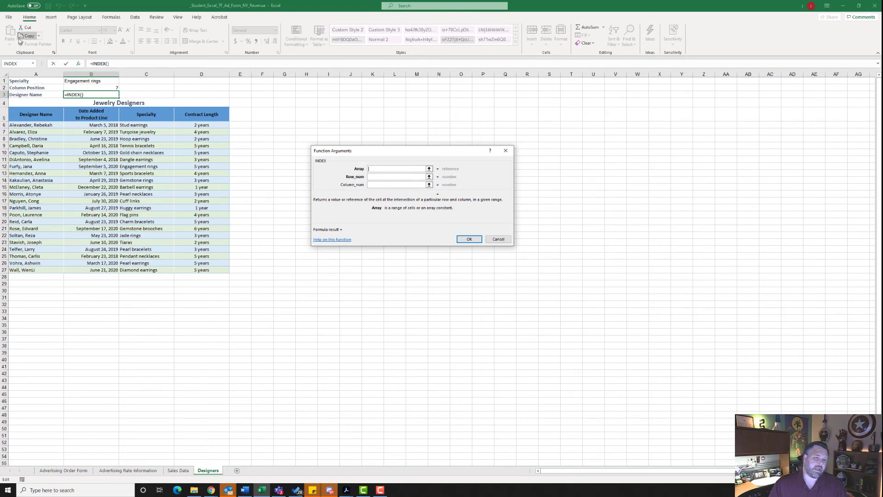
drag(28, 125, 28, 270)
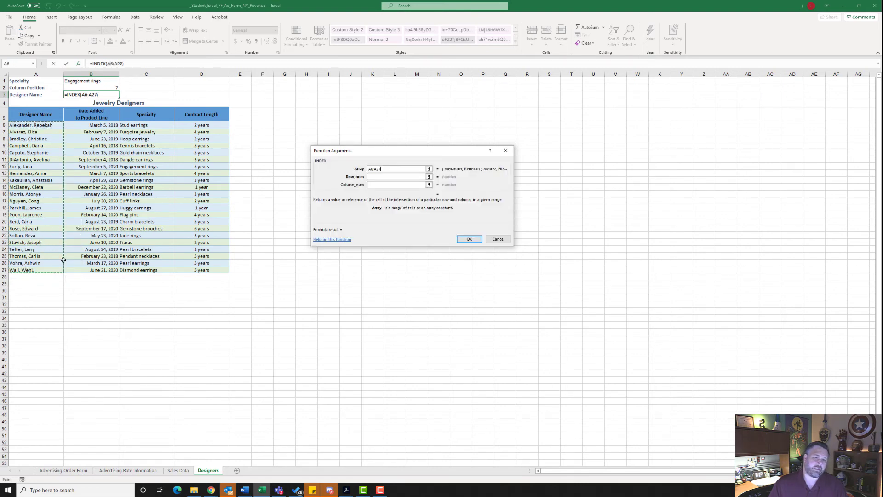
click(377, 178)
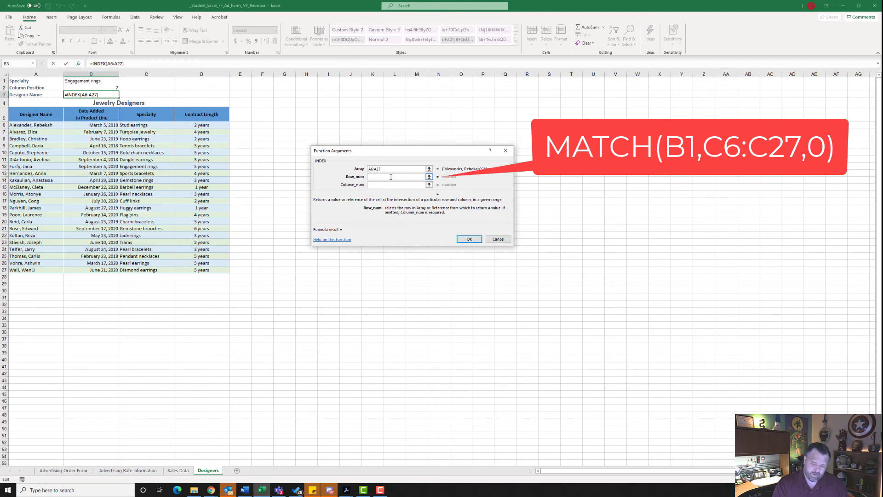
text(MATCH)
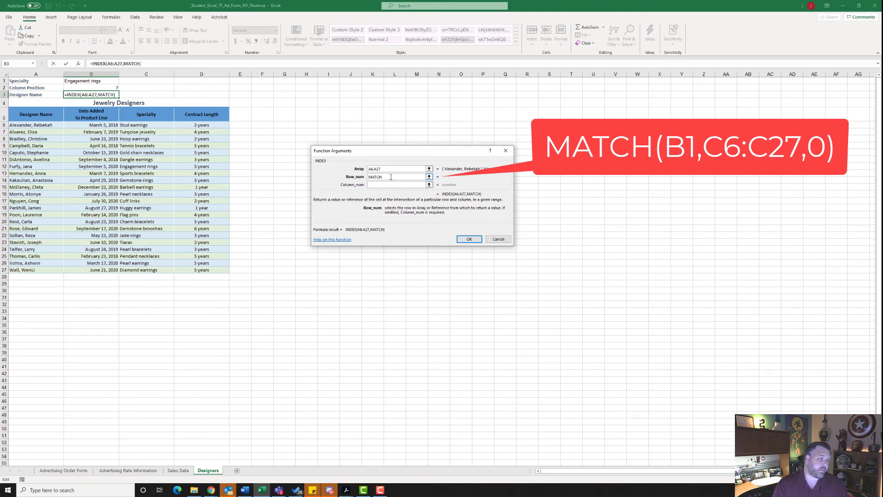
text(()
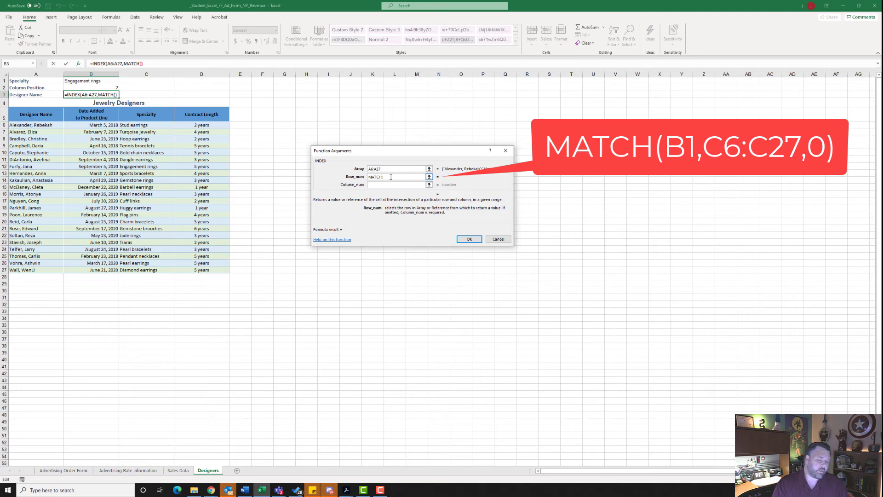
text(B1)
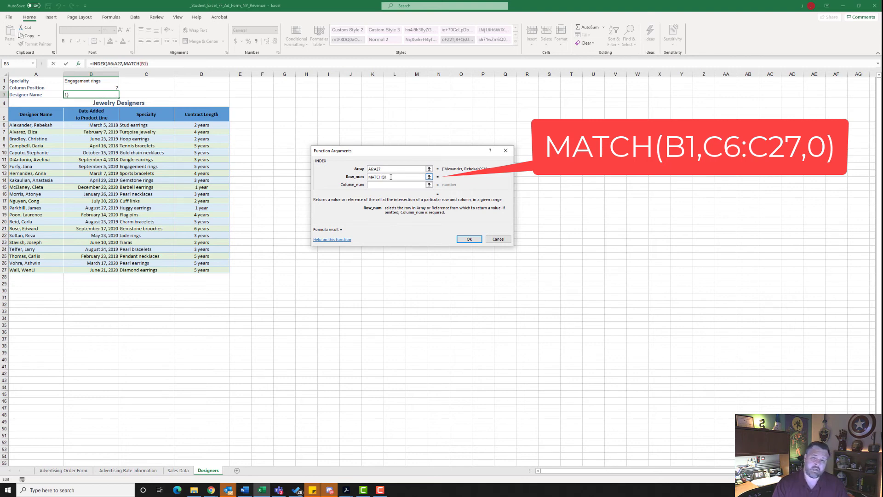
text(,C6:C27)
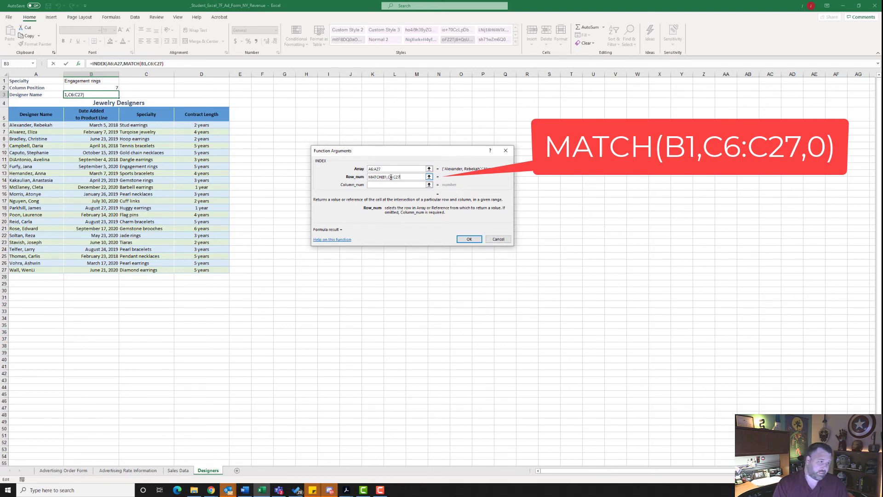
text(,0)
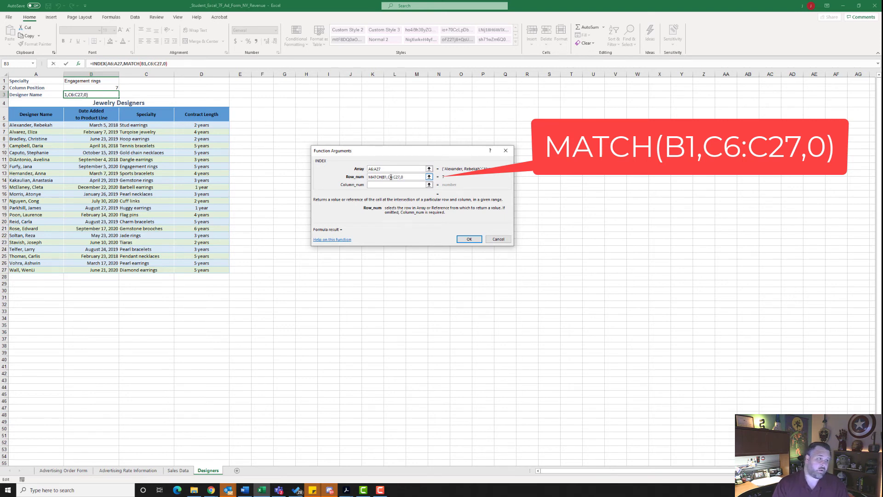
text())
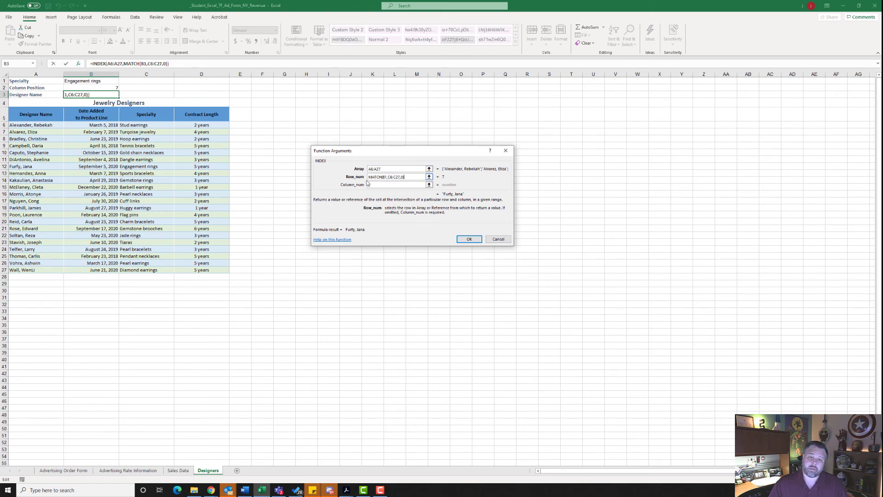
click(378, 184)
click(378, 184)
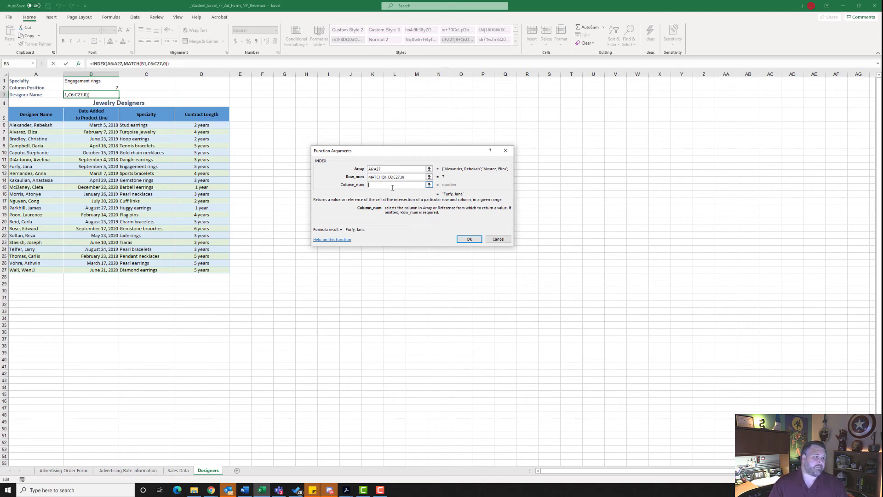
click(468, 239)
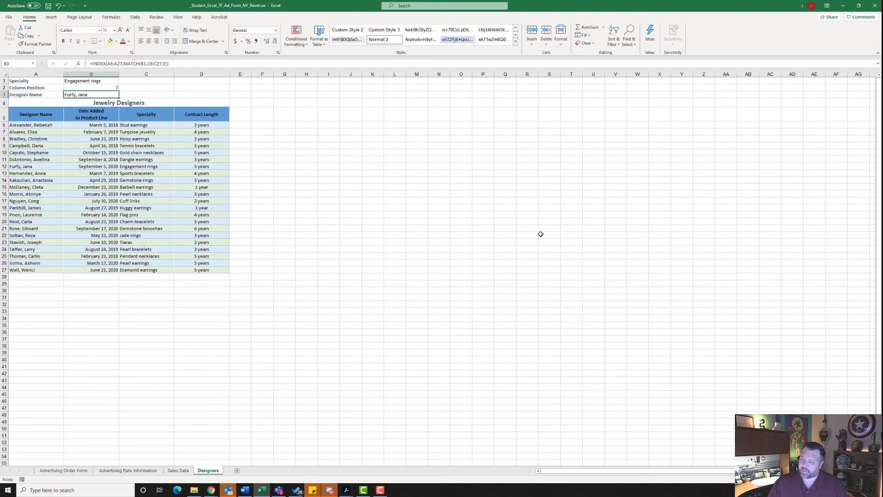
click(48, 6)
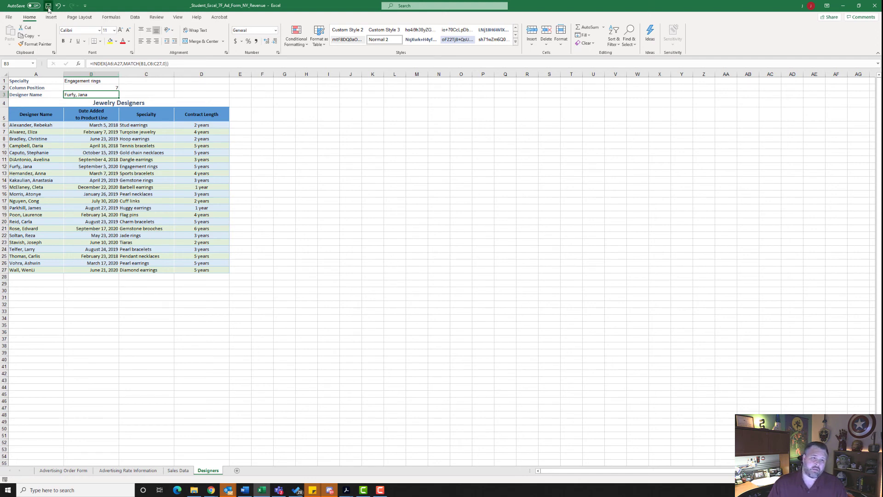
Step: Select cell A1, group all the worksheets and set them to center horizontally on the page
click(32, 82)
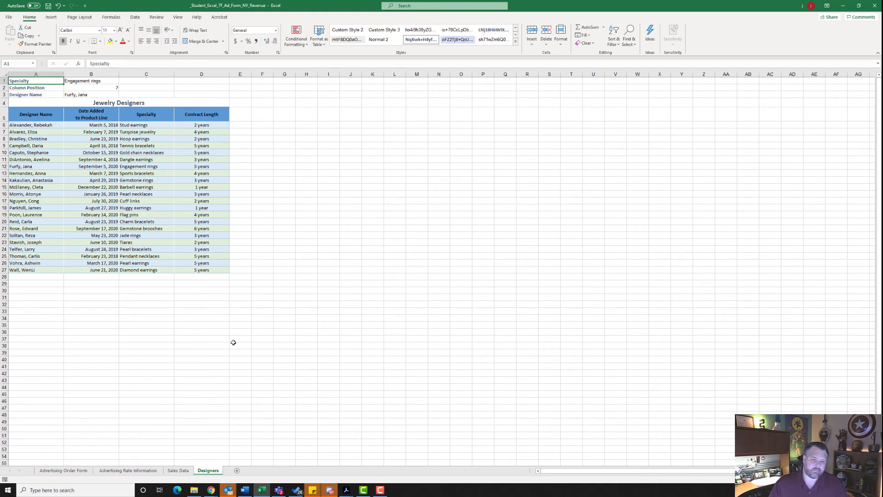
right_click(207, 472)
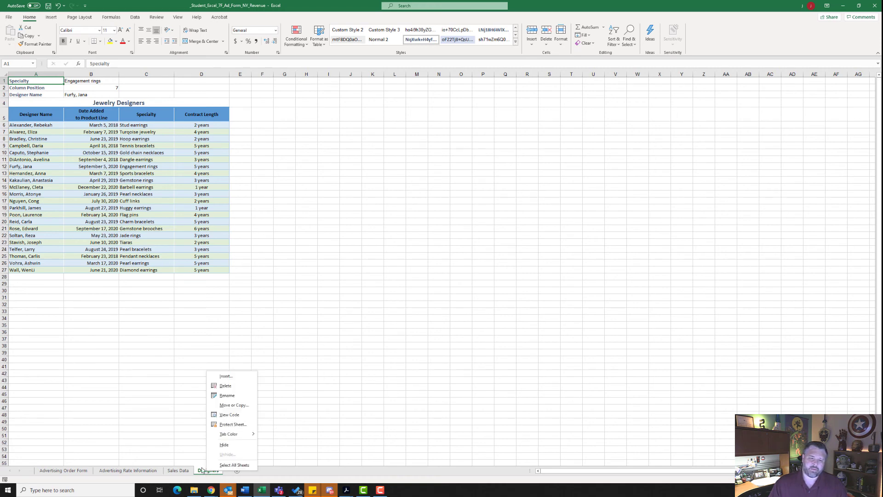
click(233, 464)
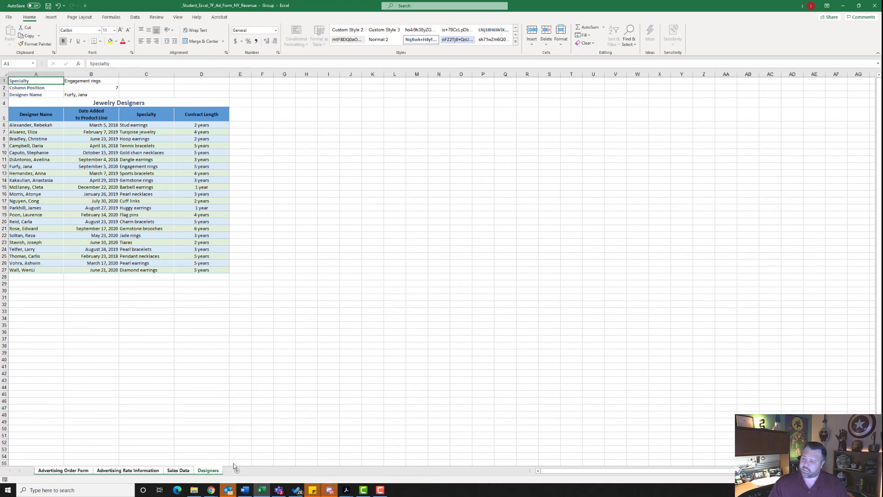
click(77, 18)
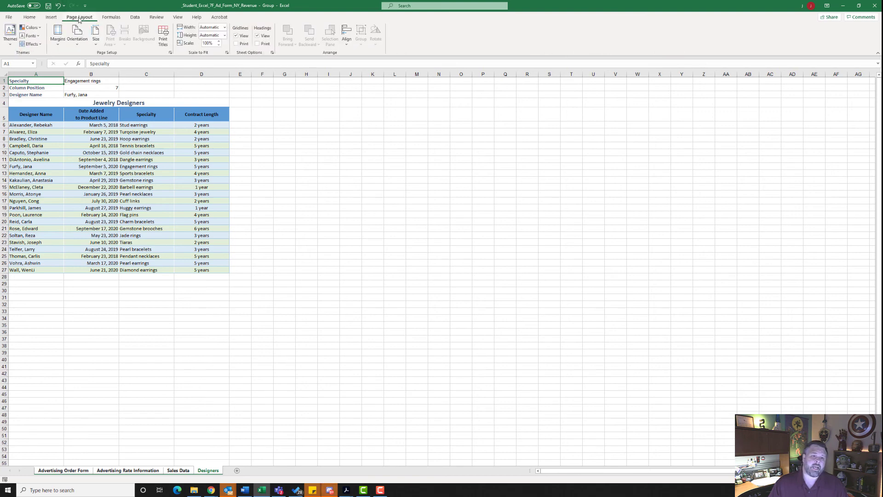
click(170, 54)
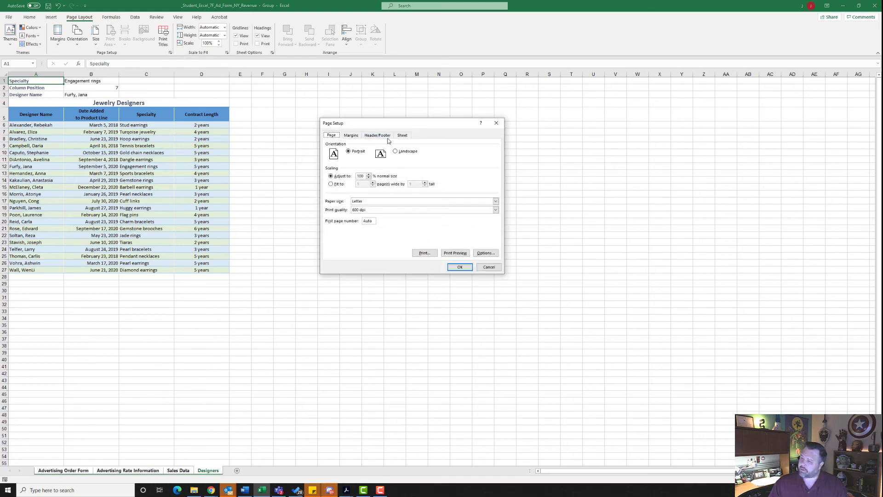
click(350, 136)
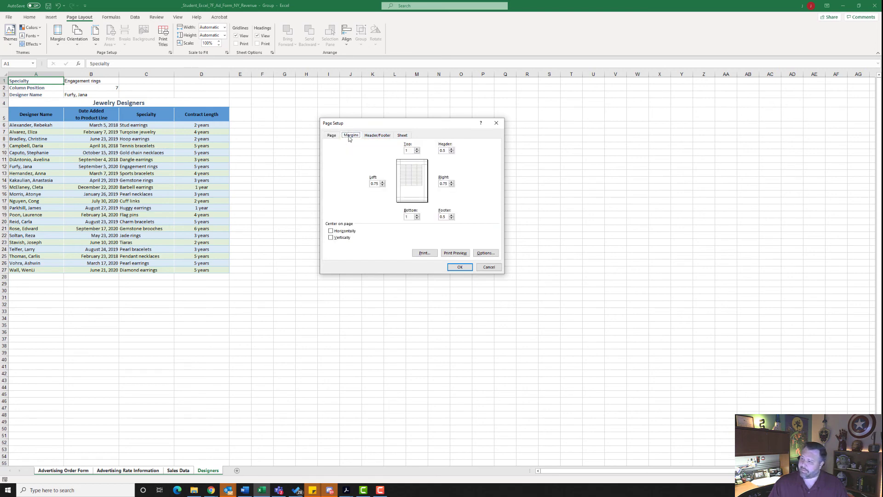
click(332, 231)
Step: Add a custom footer with the file name in the left section and the sheet name in the right section, and ungroup the sheets
click(377, 136)
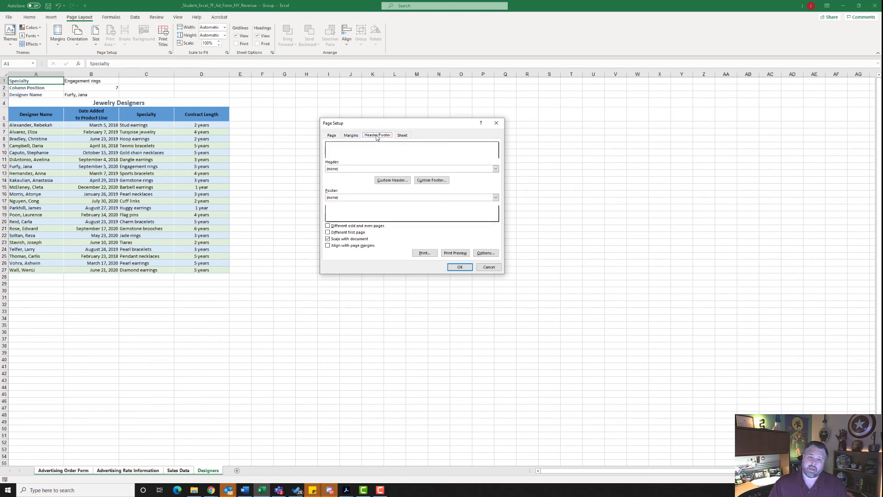
click(440, 180)
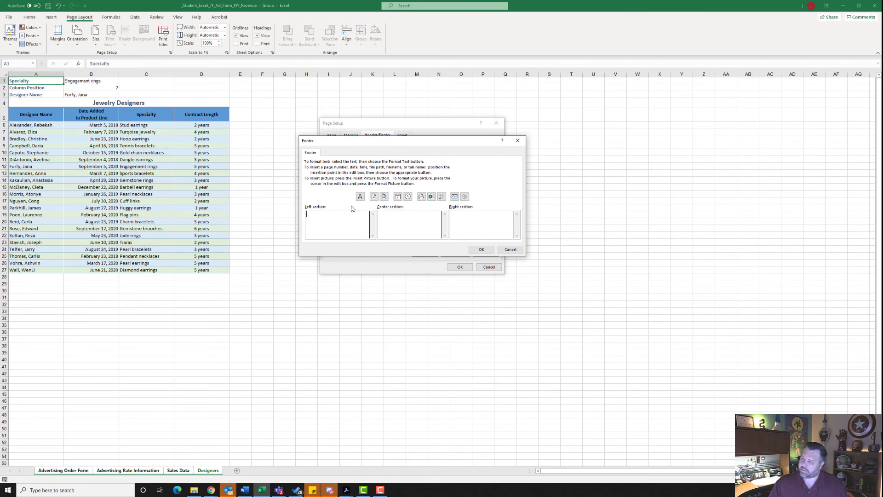
click(432, 196)
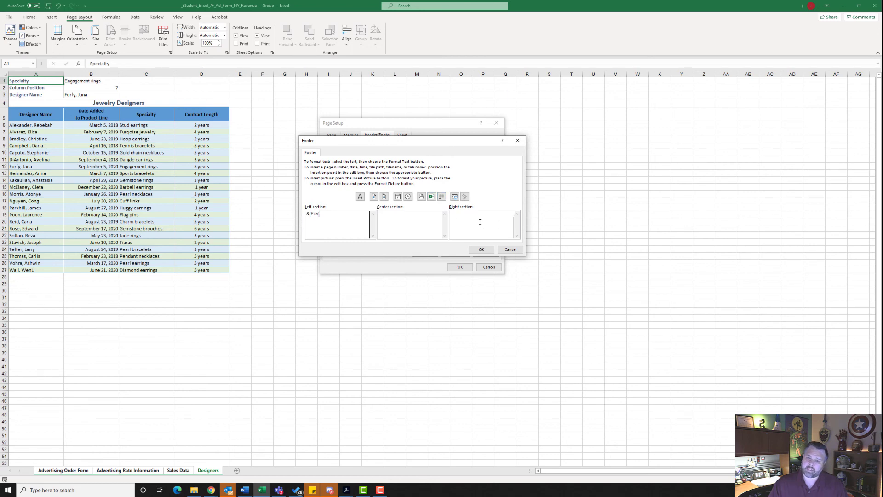
click(451, 209)
click(441, 196)
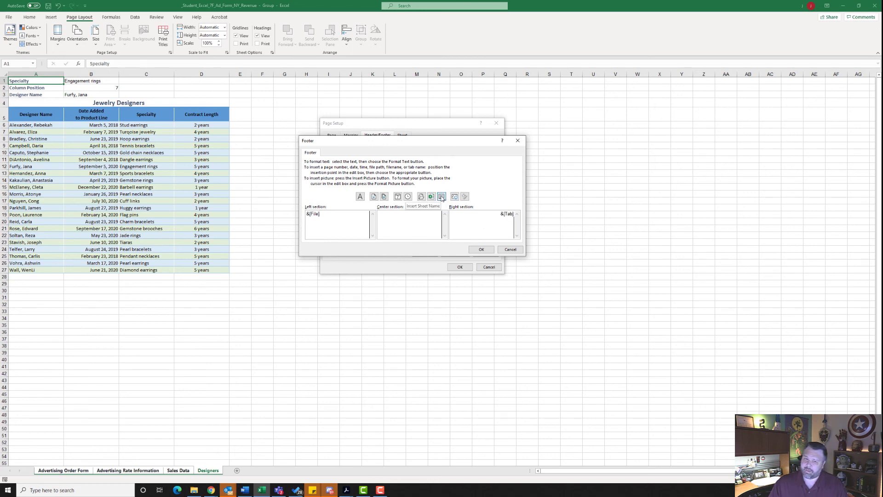
click(481, 249)
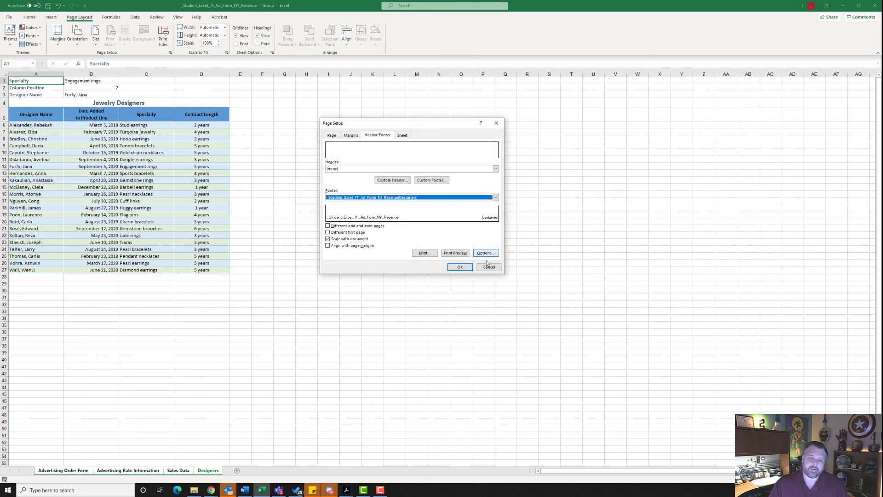
click(461, 268)
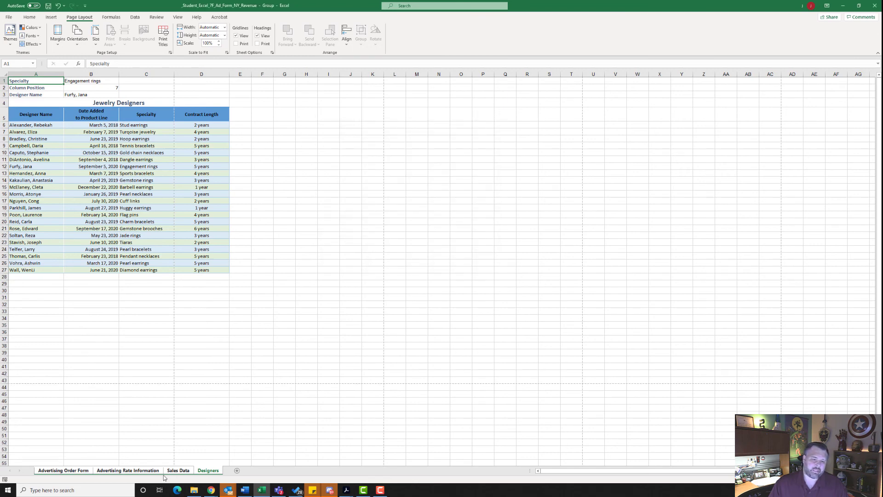
right_click(209, 471)
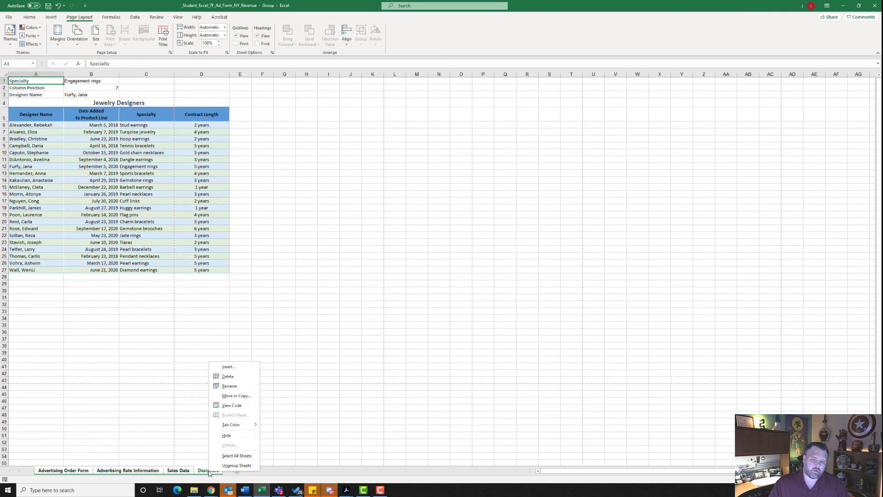
click(237, 465)
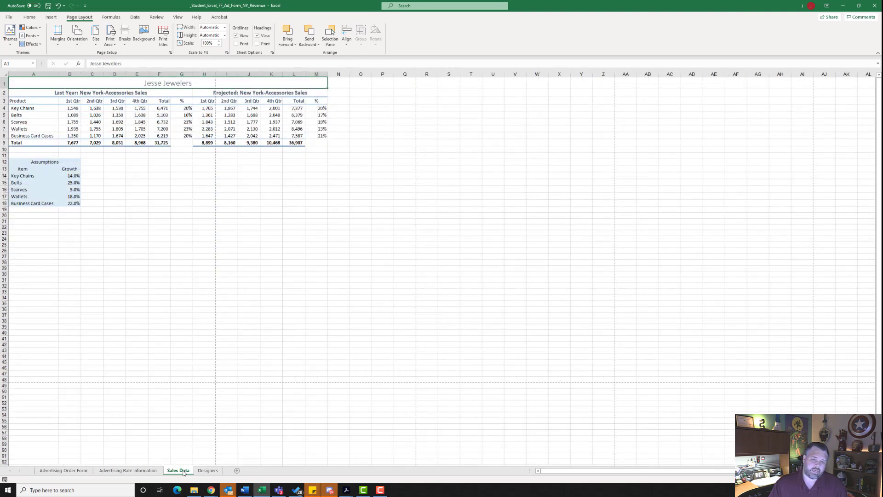
Step: Set the page orientation of the Sales Data sheet to Landscape
click(179, 470)
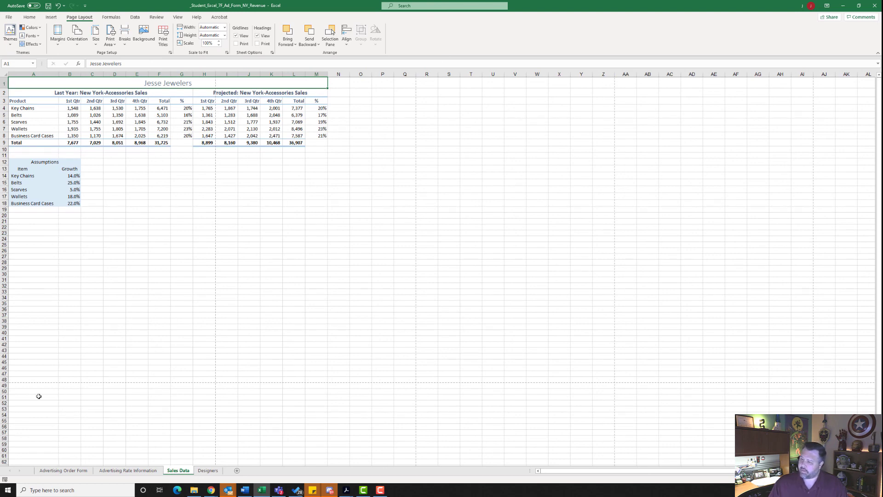
click(77, 34)
click(90, 80)
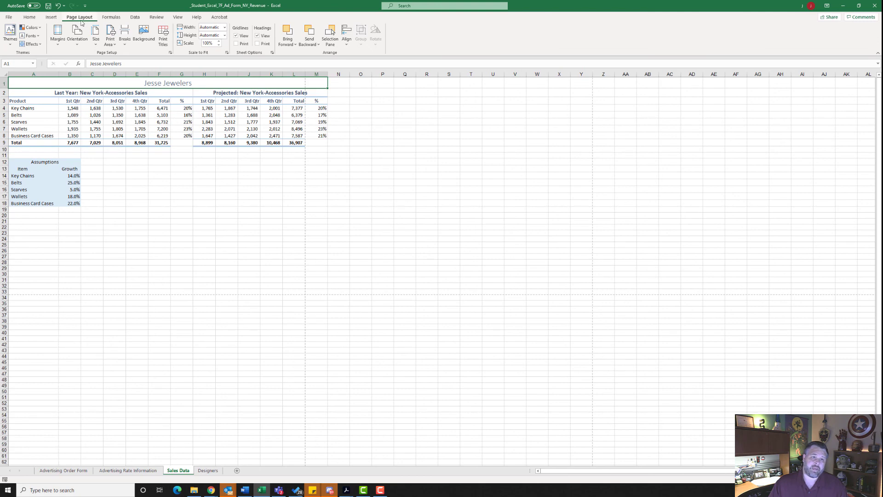
click(77, 34)
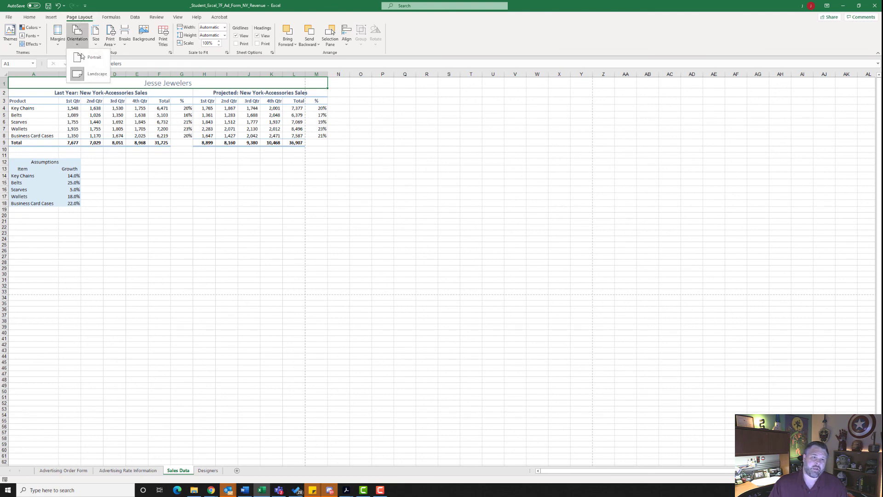
Step: Apply Landscape orientation to the Sales Data sheet and set its print scaling to 90% of normal size
click(92, 79)
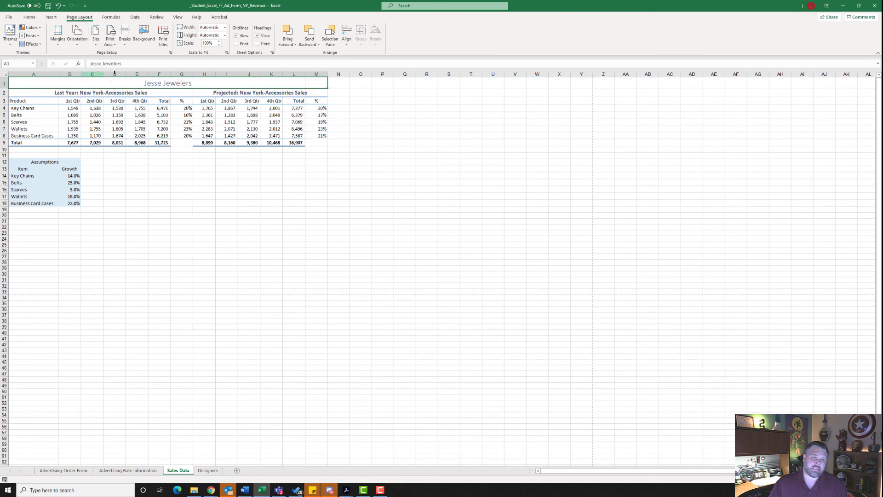
click(227, 53)
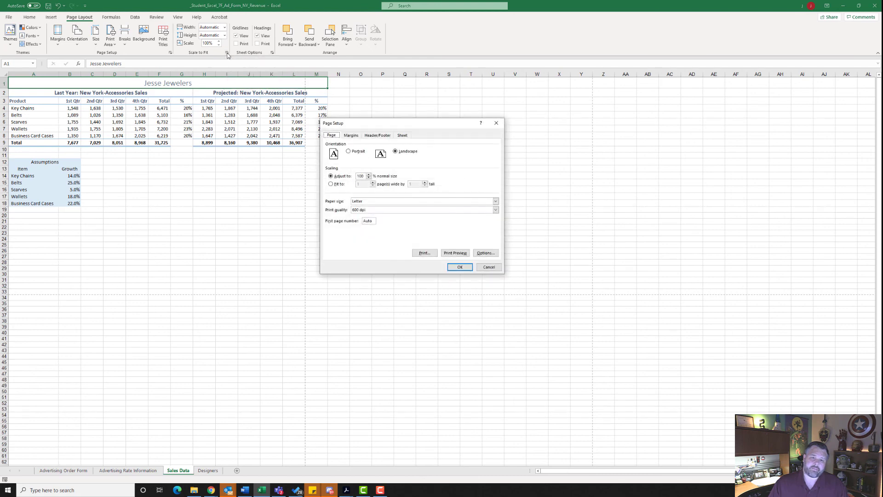
click(369, 178)
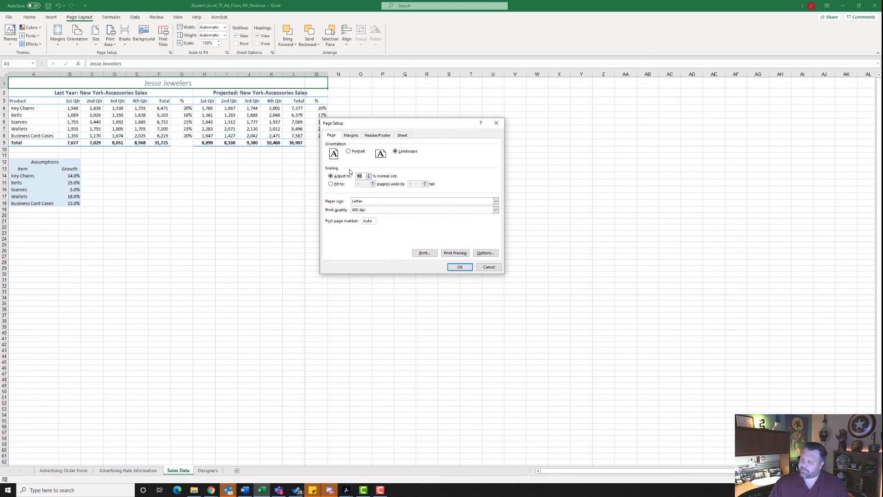
click(461, 267)
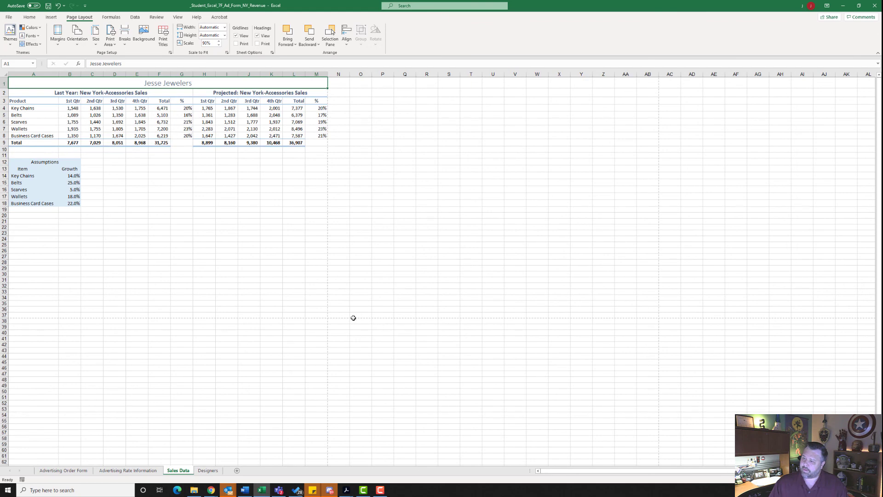
Step: Set the page orientation of the Designers sheet to Landscape
click(215, 473)
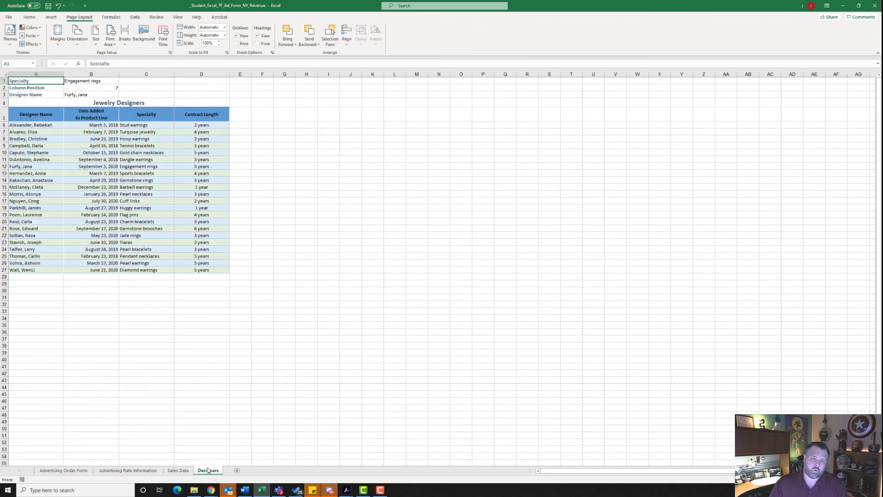
click(74, 46)
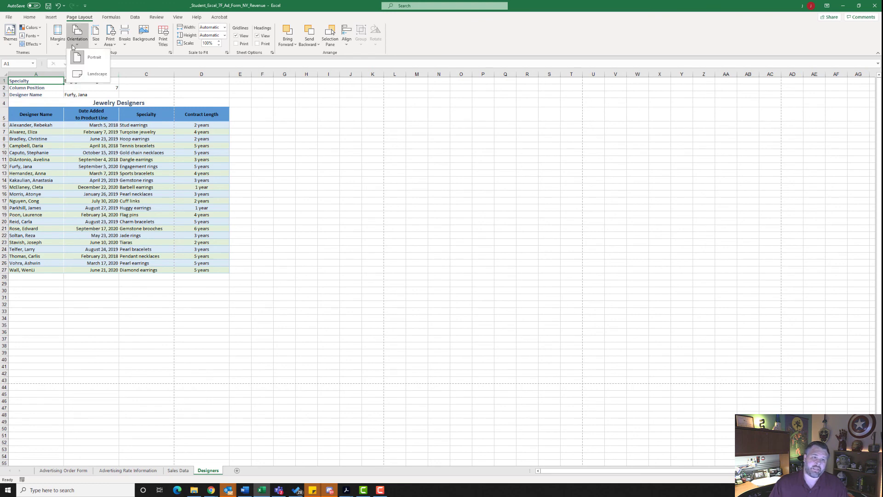
click(87, 74)
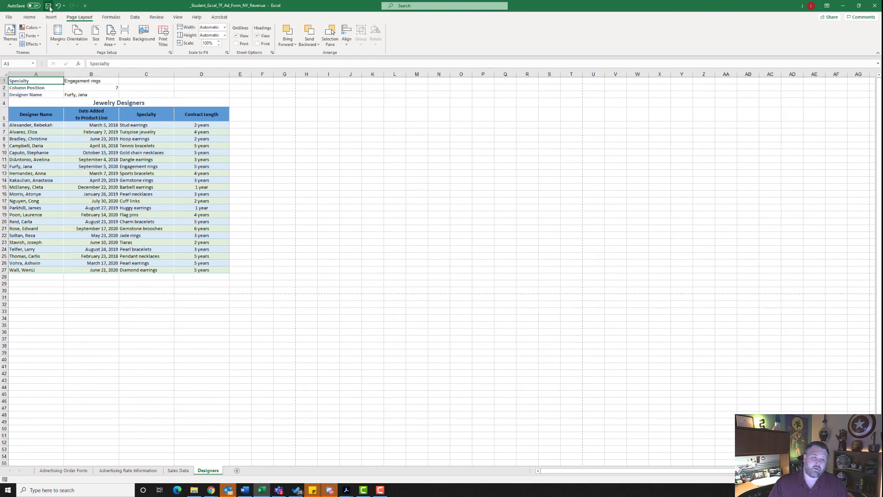
Step: Show all workbook properties and enter the tags "advertising costs, New York revenue" and the subject "cgs"
click(8, 18)
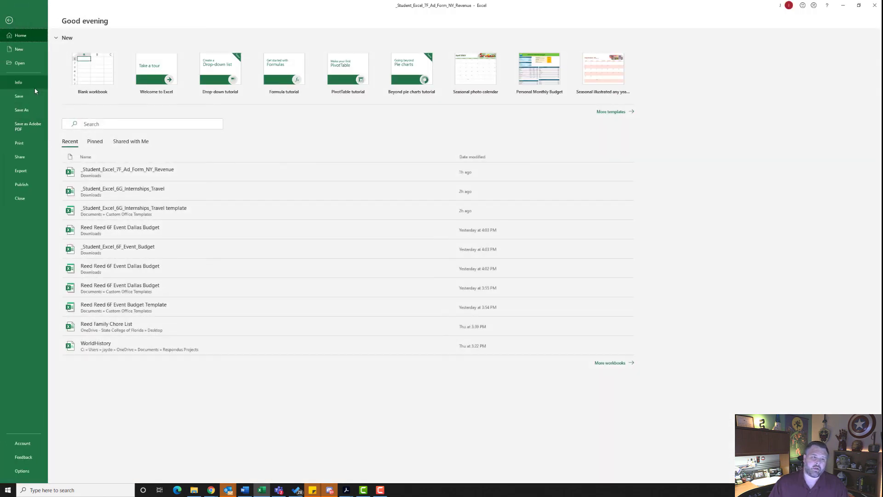
click(31, 86)
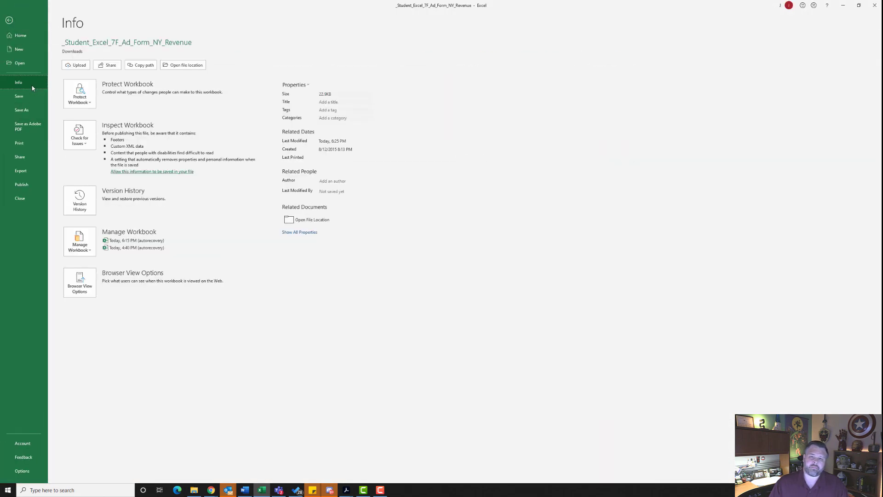
click(311, 233)
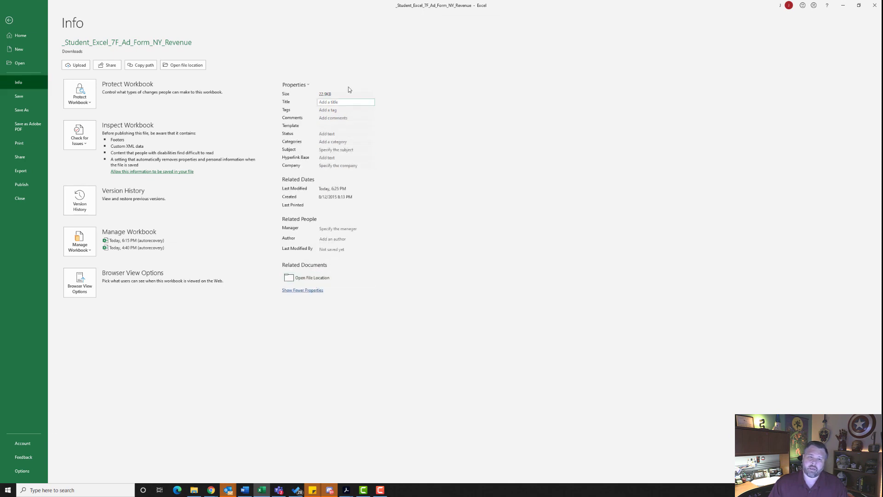
click(338, 111)
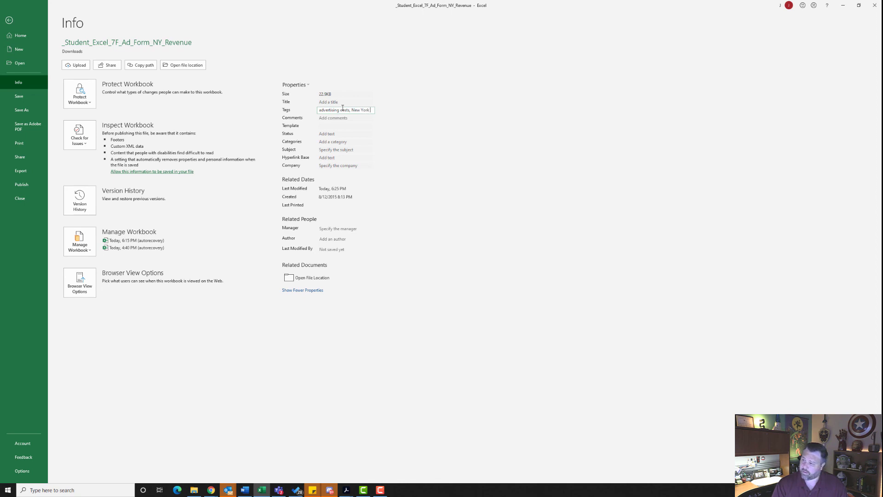
text(eve)
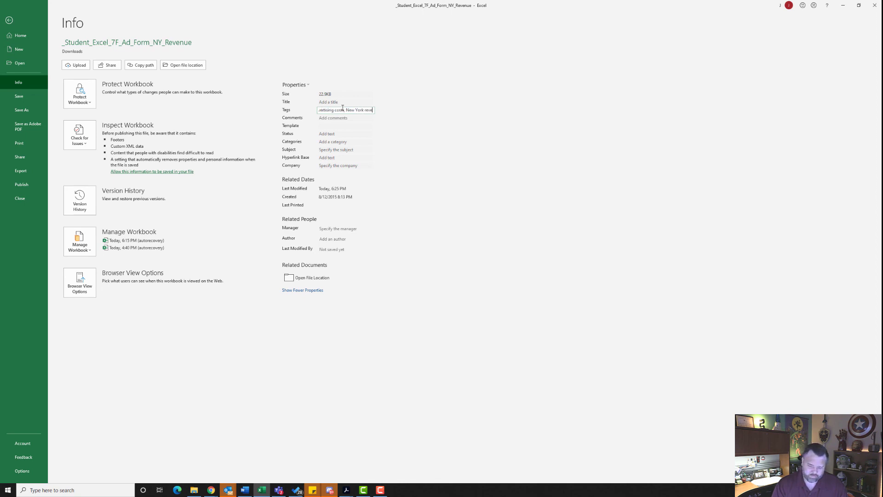
text(nue)
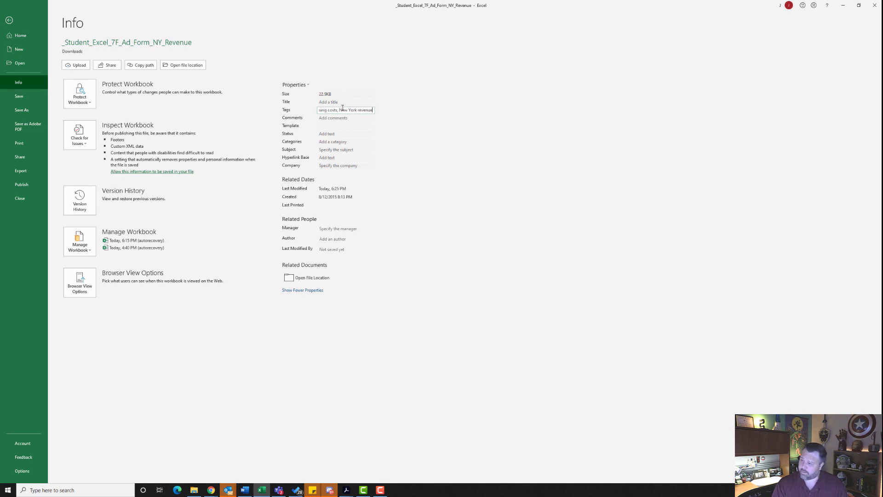
click(342, 150)
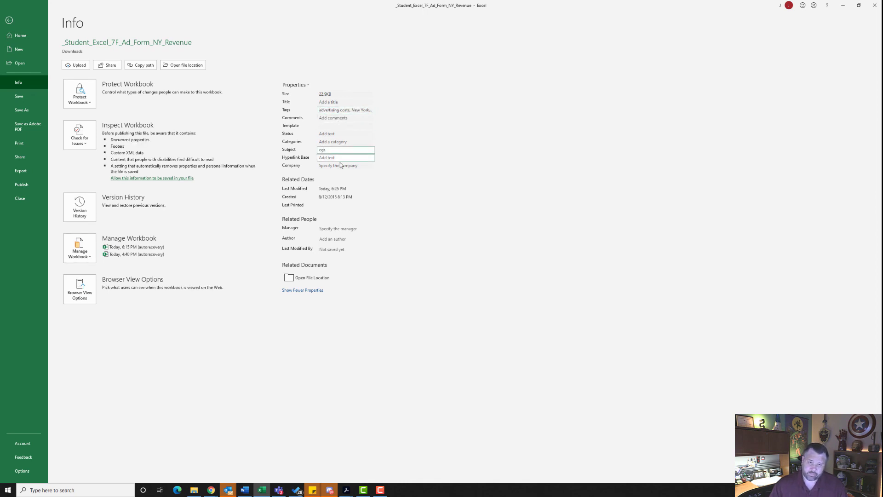
Step: Add the author's name to the workbook properties, choosing the matching person from the suggestions
click(330, 240)
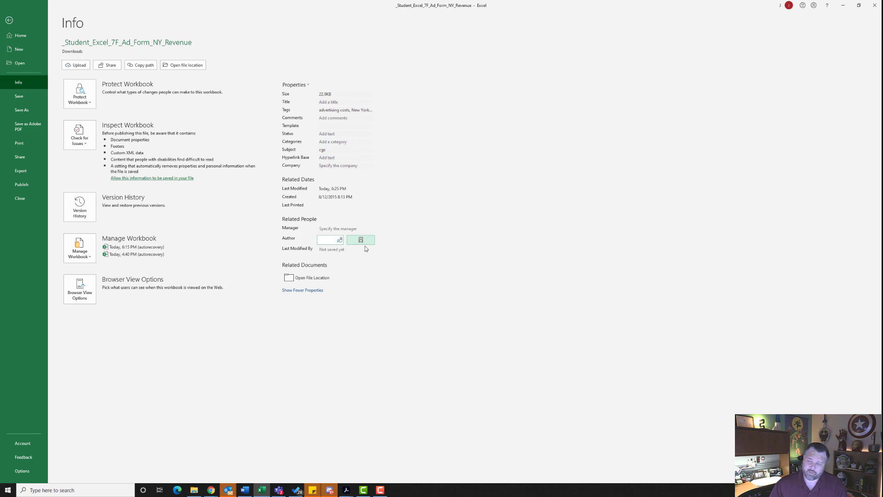
text(J)
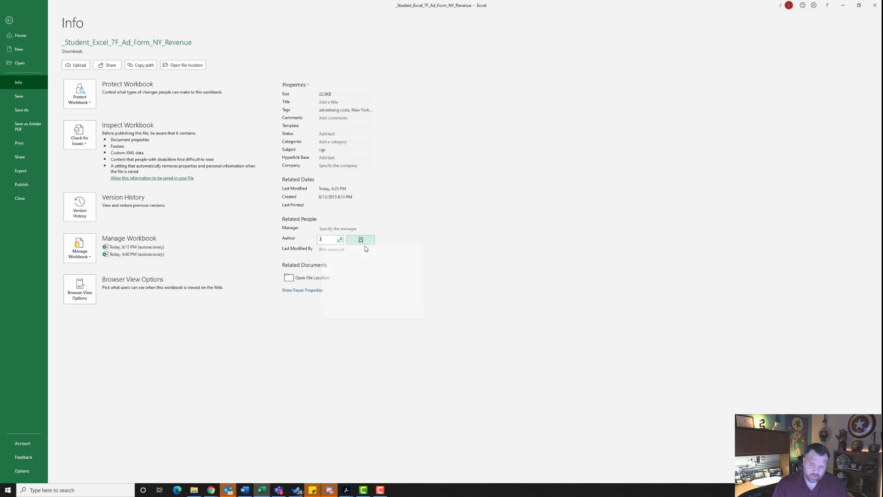
text(asosnon)
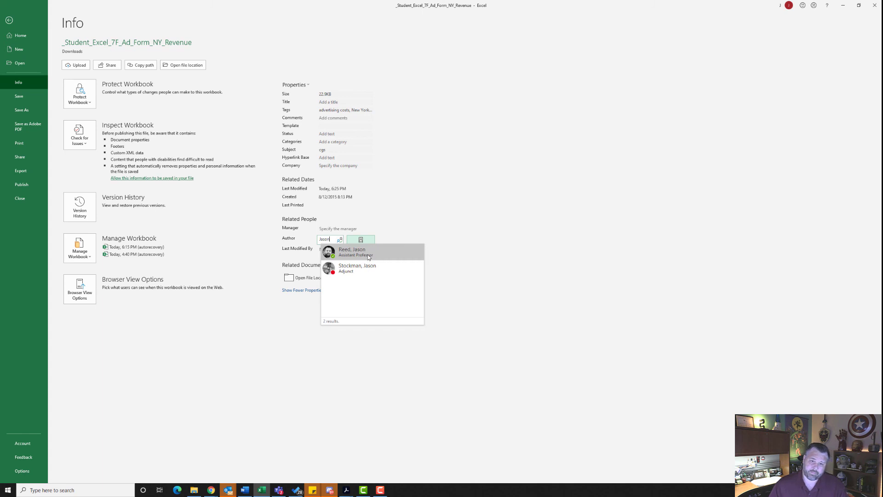
click(368, 257)
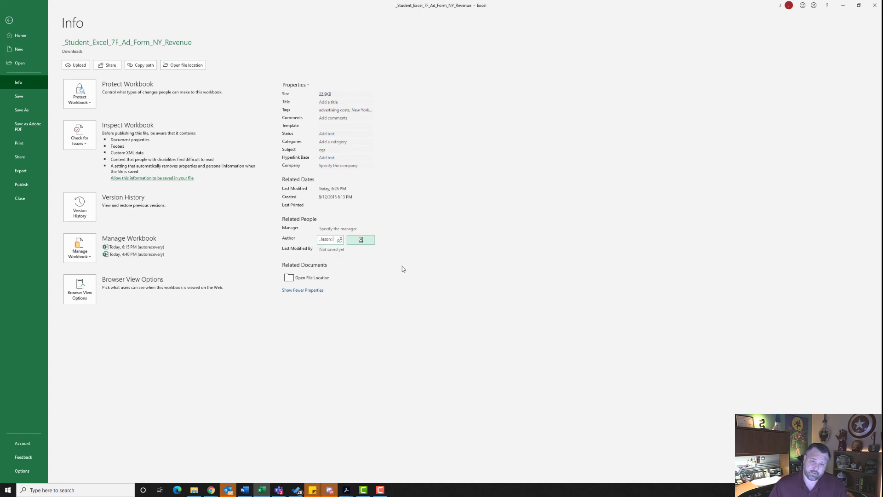
click(469, 297)
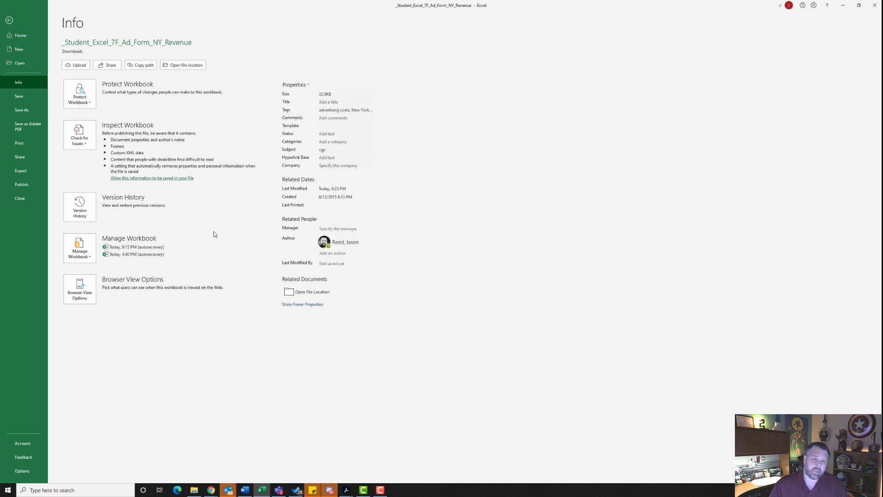
Step: Preview the Designers sheet's printout and save the workbook
click(26, 146)
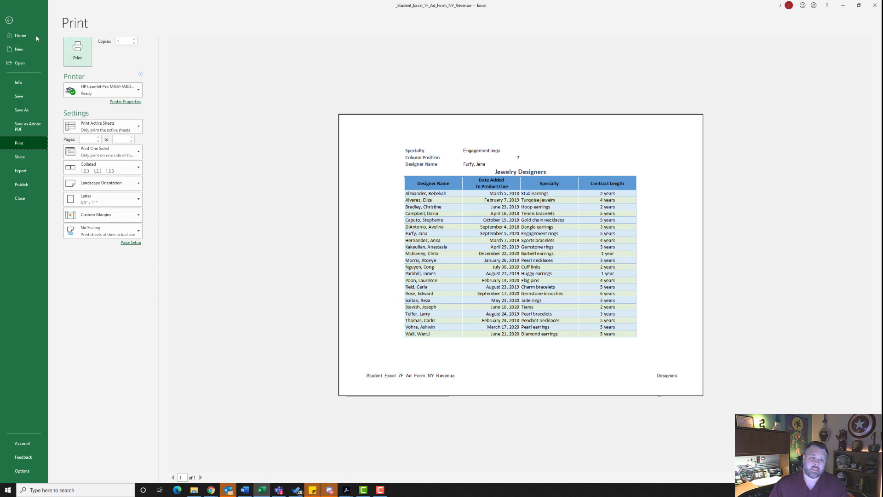
click(22, 101)
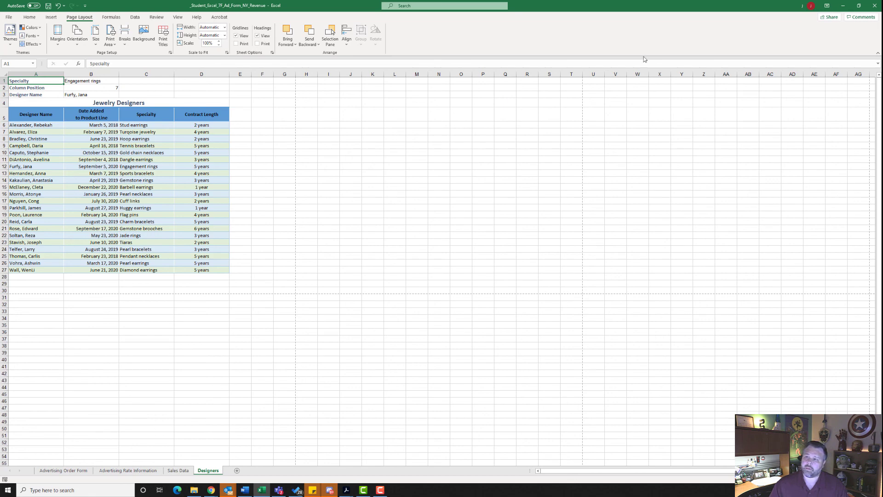
Step: Switch to the MyLab assignment page in Chrome, upload _Student_Excel_7F_Ad_Form_NY_Revenue.xlsx, submit it for grading and close the assignment
click(843, 5)
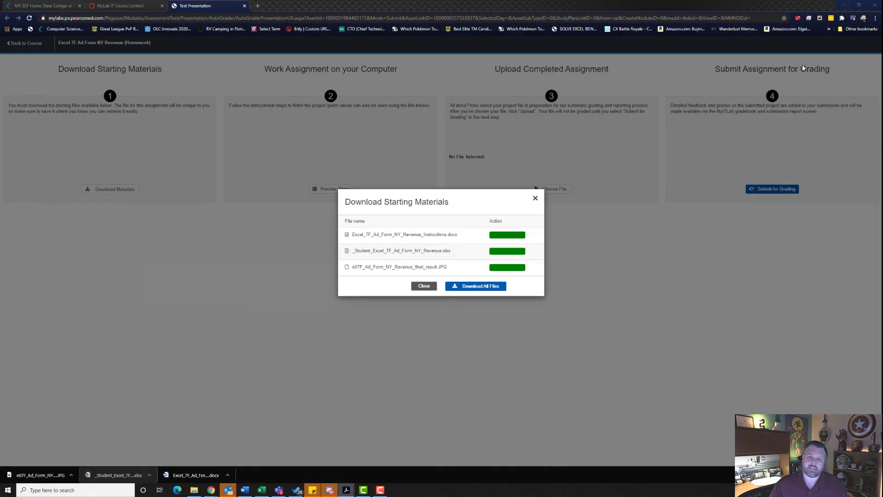
click(536, 198)
click(555, 189)
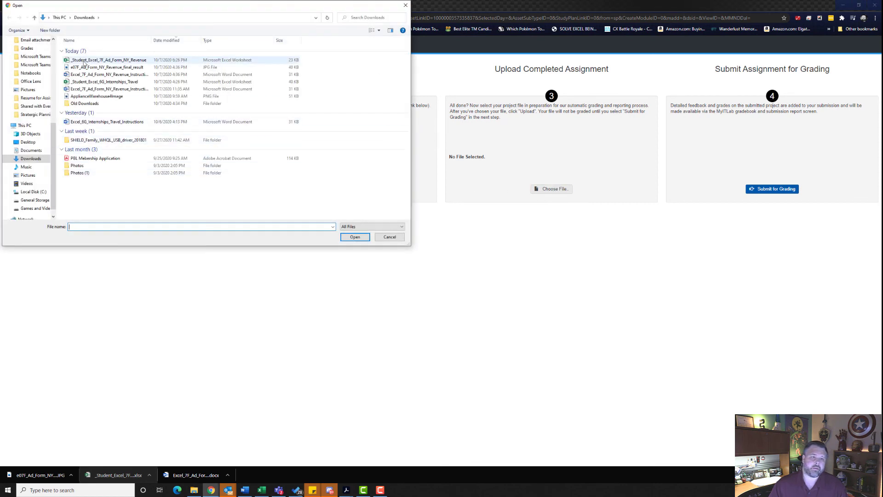
click(107, 63)
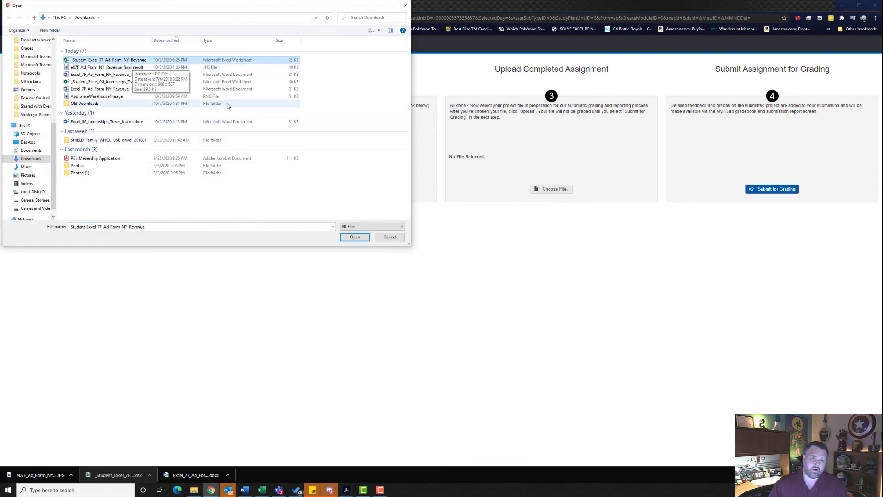
click(363, 238)
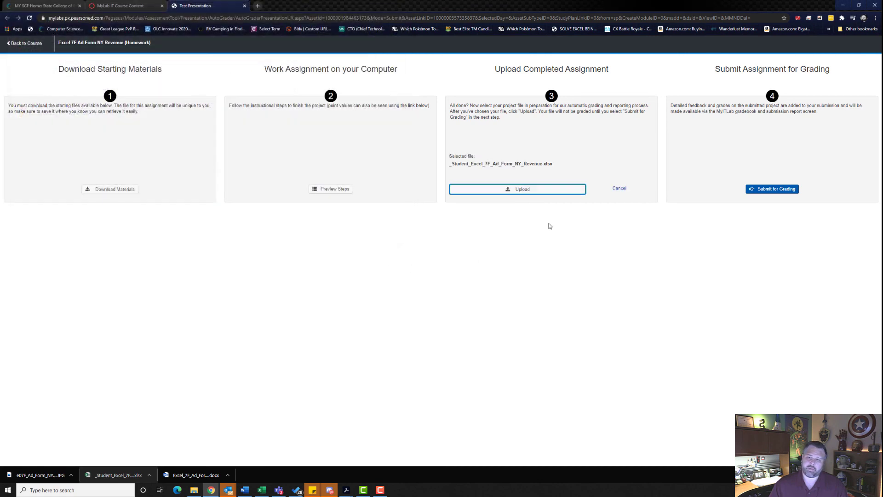
click(533, 192)
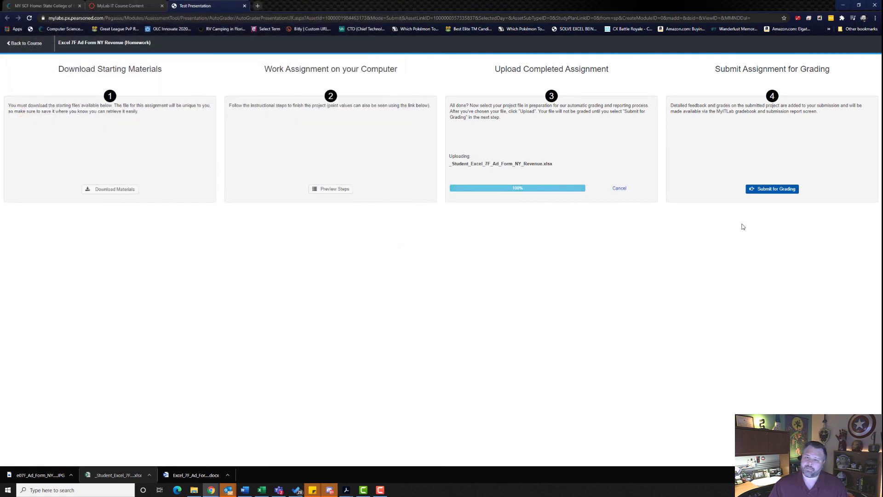
click(783, 191)
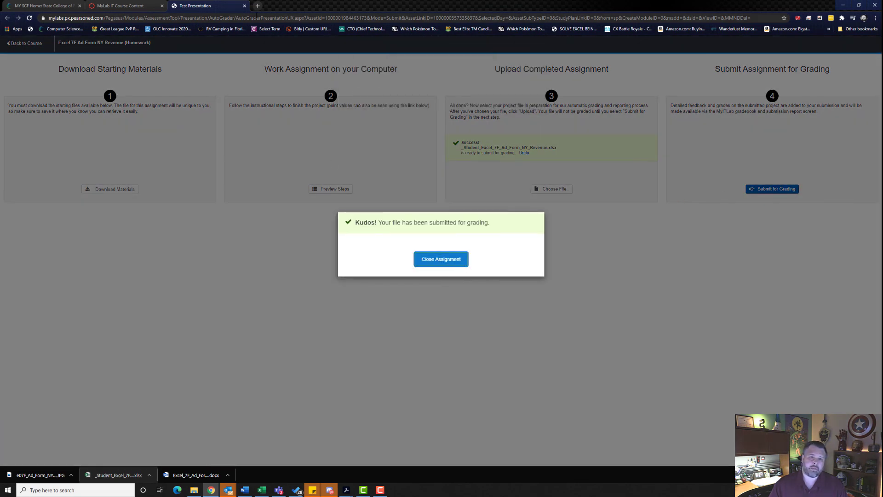
click(245, 5)
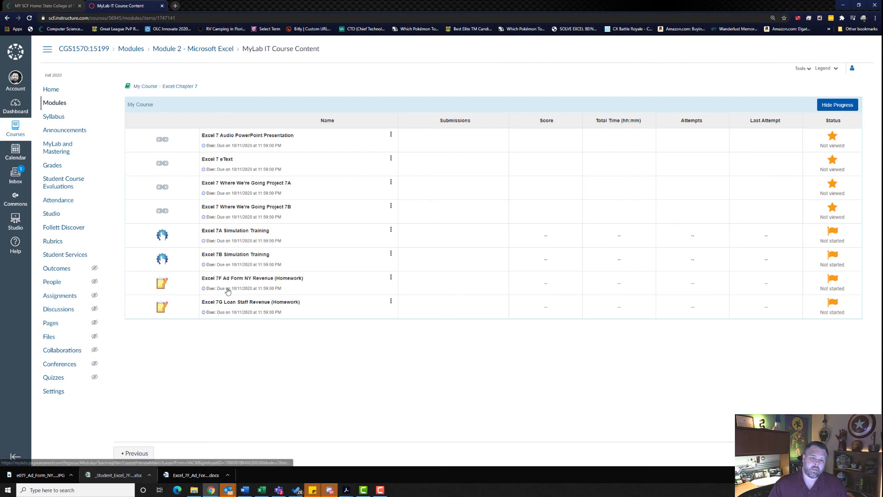
Step: Open the submission of Excel 7F Ad Form NY Revenue (Homework) and review its score card through the last instruction
click(391, 279)
click(370, 262)
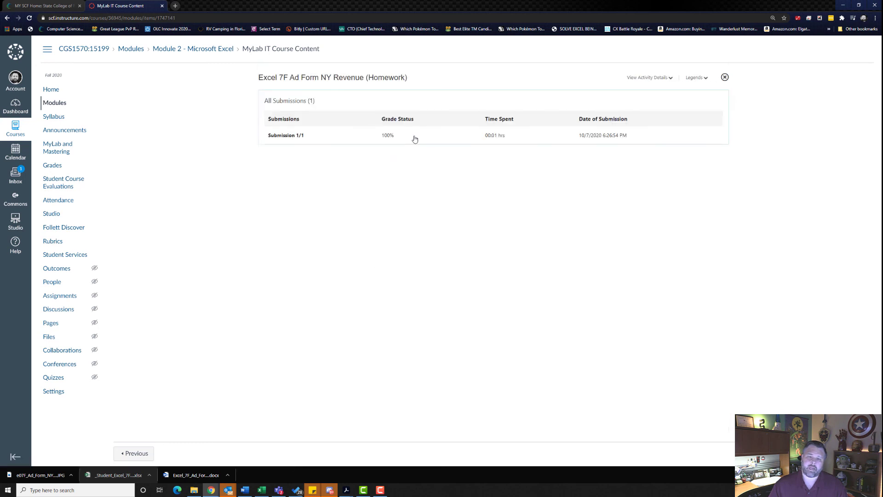
click(287, 137)
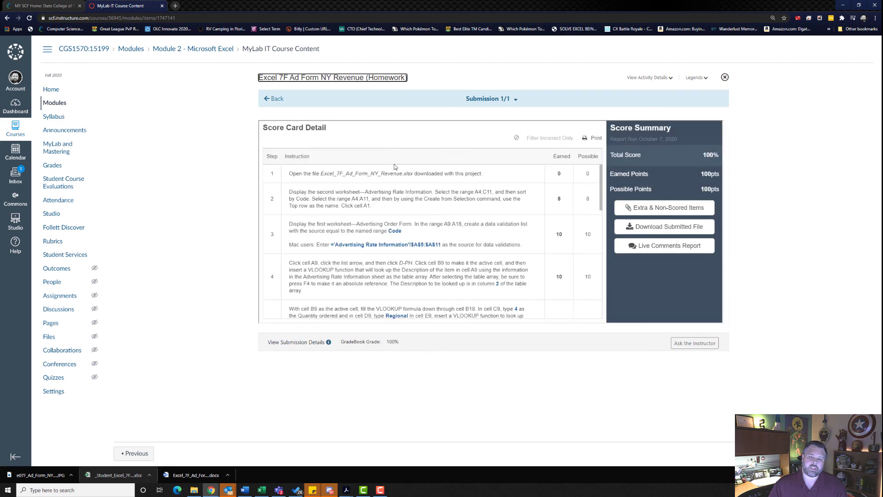
scroll(392, 168, down, 3)
scroll(392, 167, down, 6)
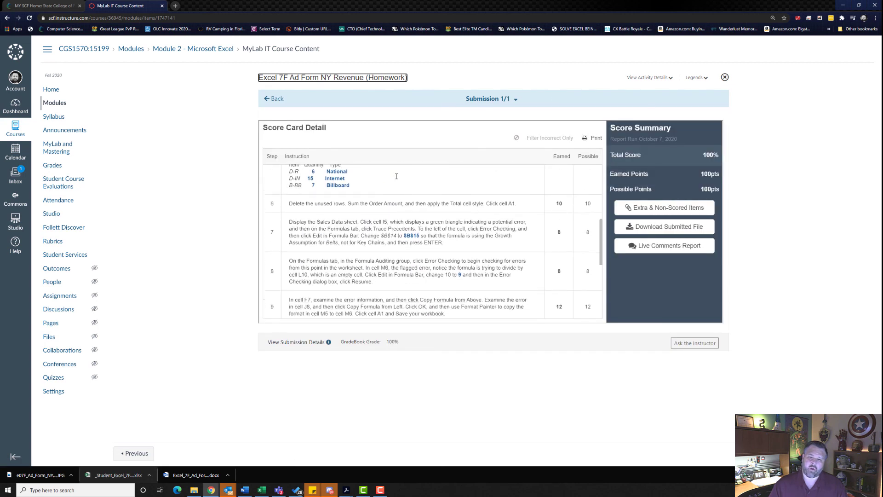
scroll(397, 193, down, 2)
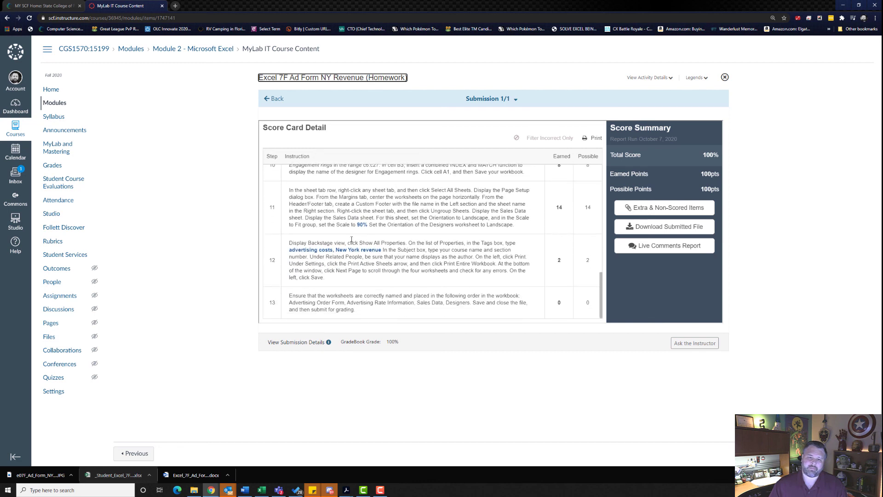